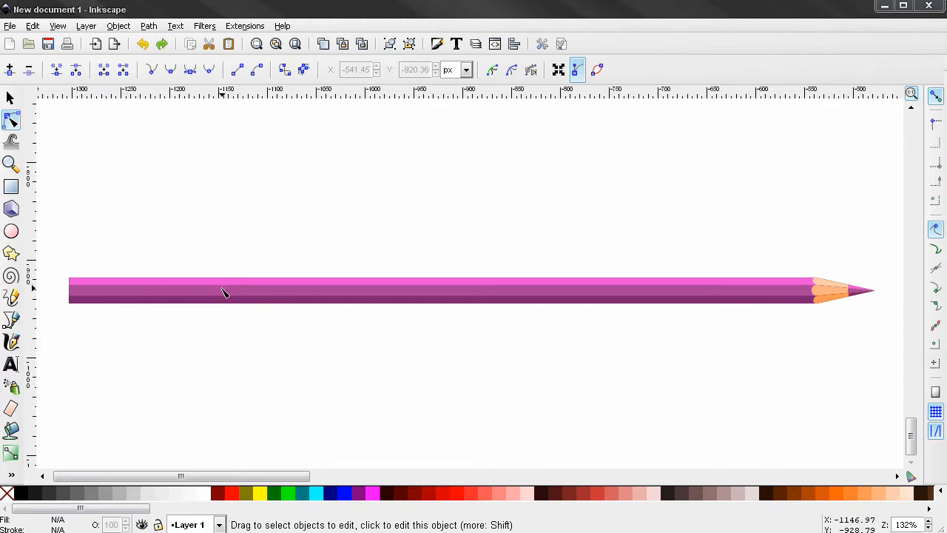
# Duplicate the pink upper stripe of the pencil body and fill the copy with white
pyautogui.press('s')
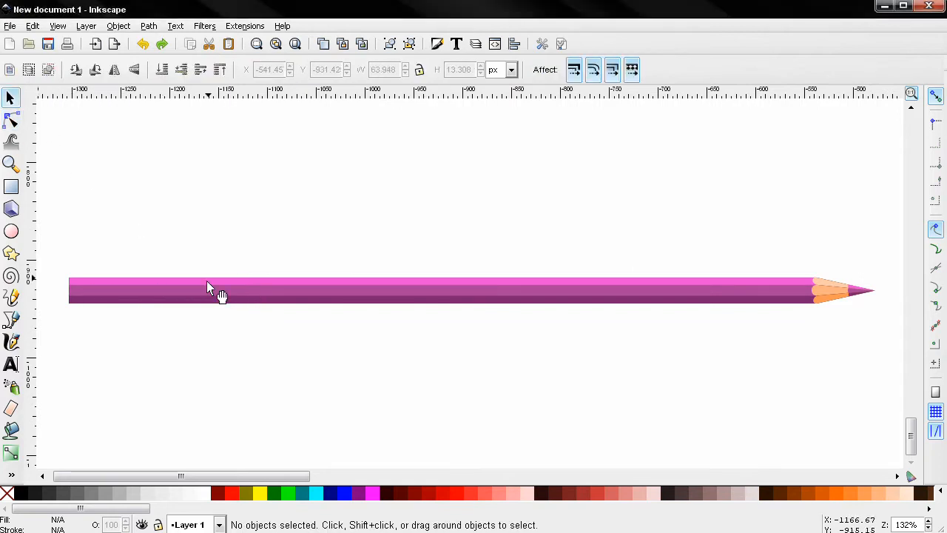
pyautogui.click(265, 282)
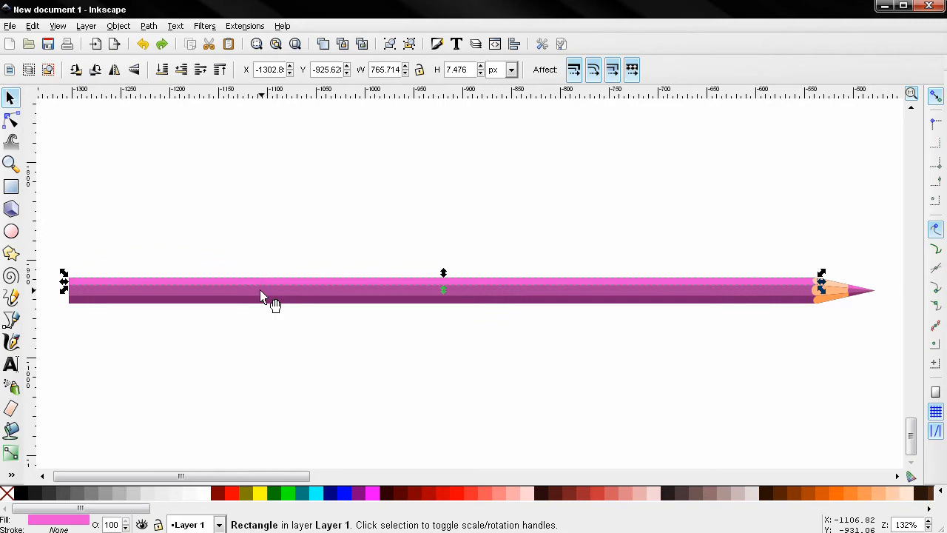
pyautogui.press('ctrl')
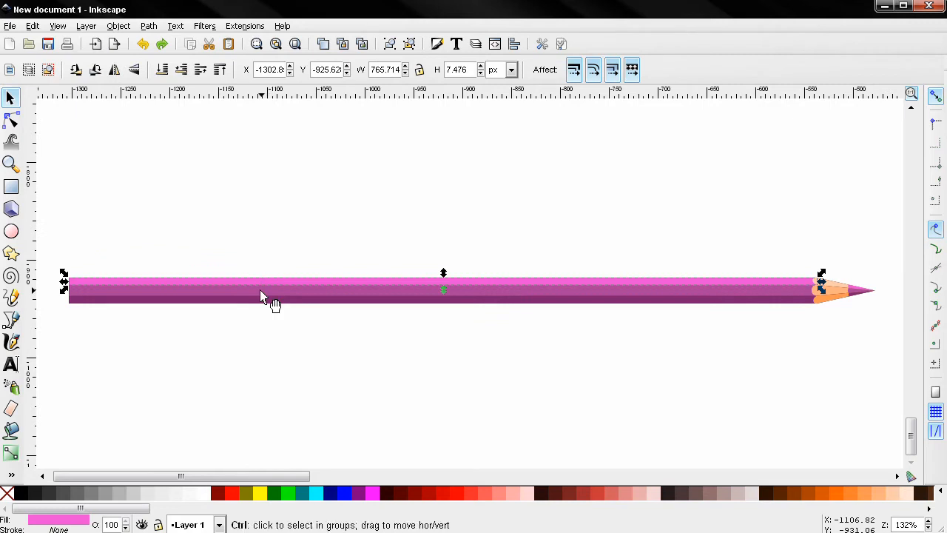
pyautogui.click(208, 493)
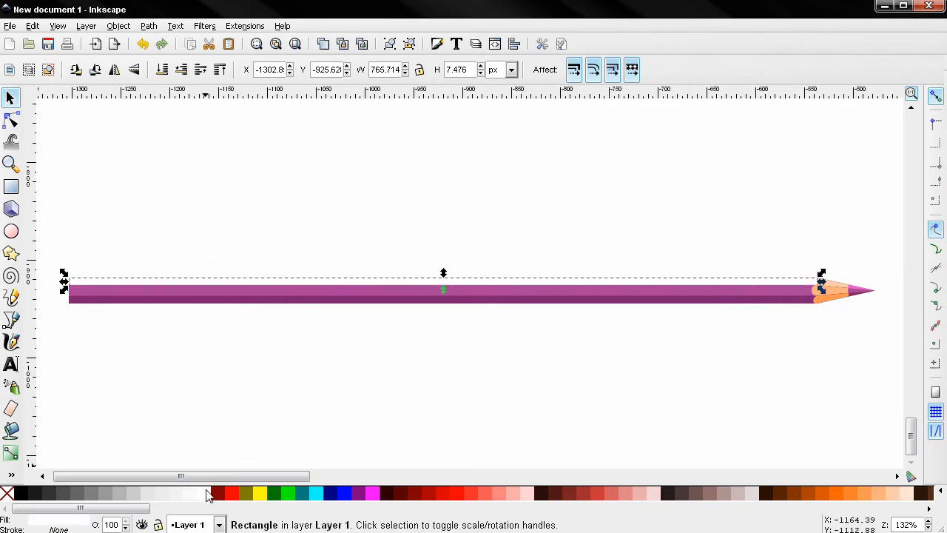
# Squash the white copy to a strip about 0.445 px high along the boundary between the pink and middle purple stripes
pyautogui.press('ctrl')
pyautogui.scroll(6, 437, 287)
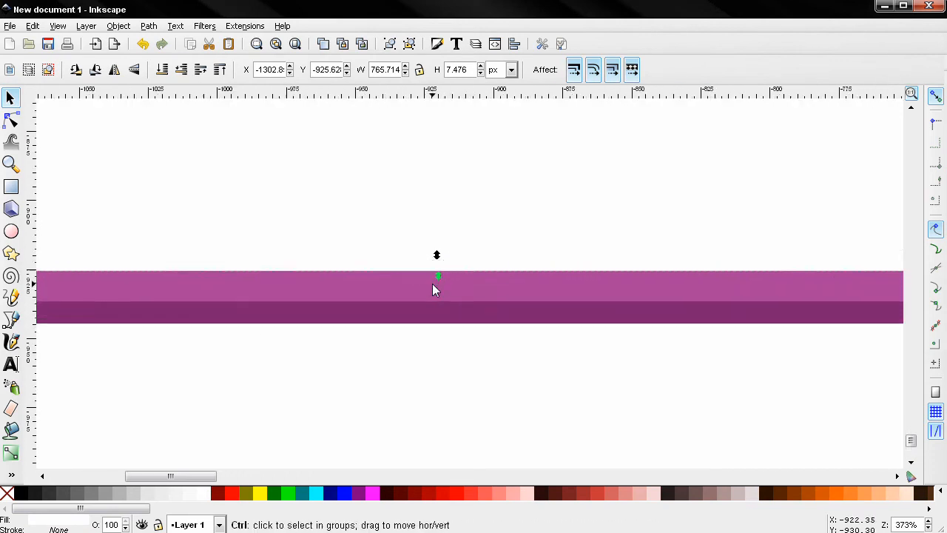
pyautogui.scroll(1, 437, 262)
pyautogui.moveTo(462, 179)
pyautogui.mouseDown()
pyautogui.moveTo(466, 281)
pyautogui.moveTo(463, 270)
pyautogui.moveTo(445, 272)
pyautogui.mouseUp()
pyautogui.scroll(-6, 446, 271)
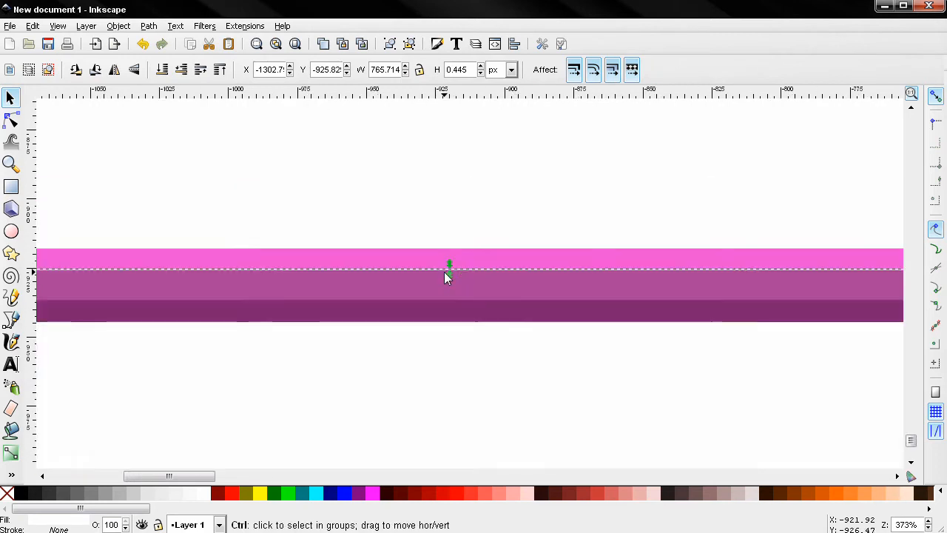
pyautogui.hscroll(5, 518, 322)
pyautogui.scroll(-2, 373, 324)
pyautogui.hscroll(-2, 333, 326)
pyautogui.click(371, 324)
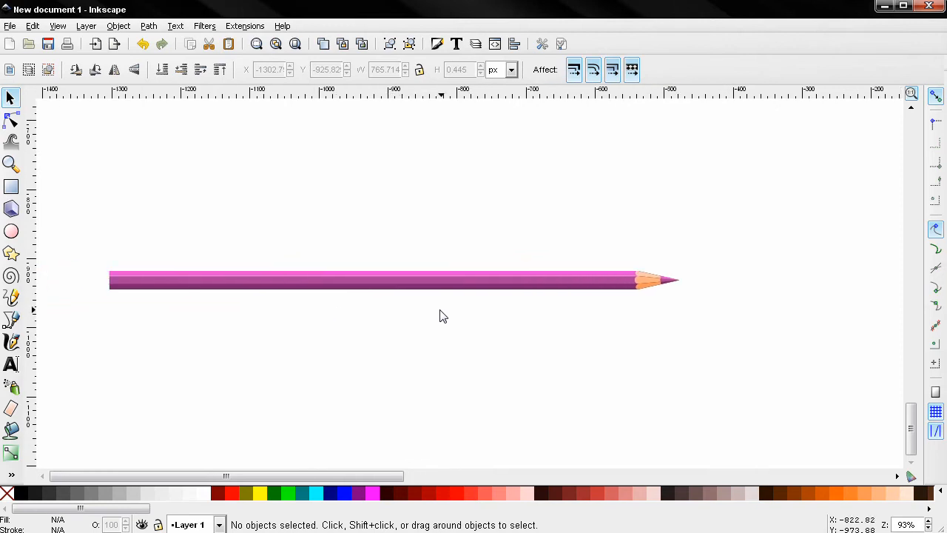
# Convert the thin white strip to a path and pull its two end nodes slightly back where the body meets the wood
pyautogui.scroll(3, 419, 300)
pyautogui.click(434, 239)
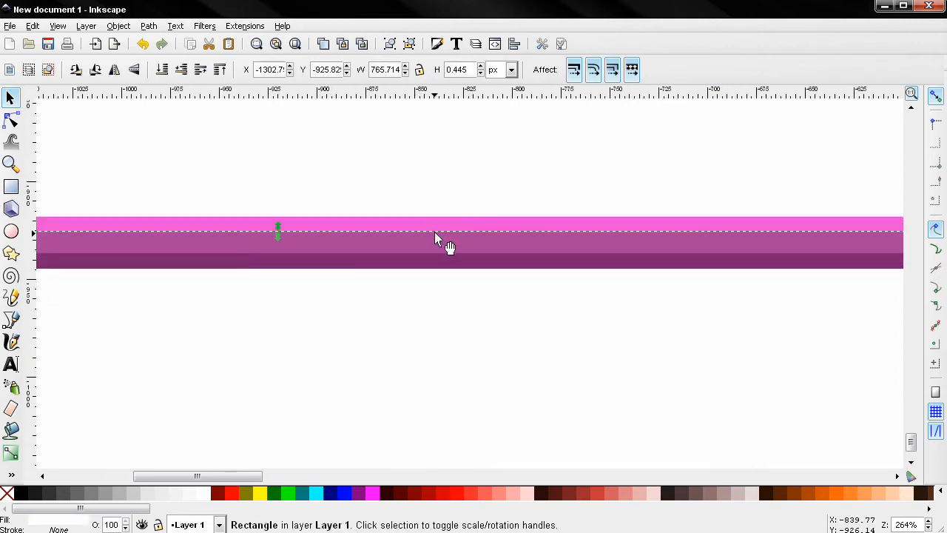
pyautogui.hscroll(5, 437, 345)
pyautogui.scroll(4, 478, 267)
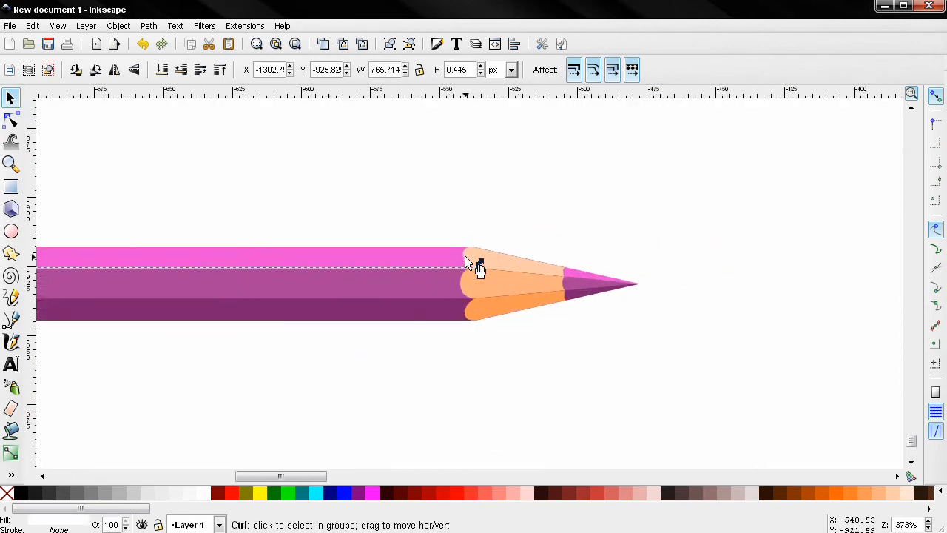
pyautogui.scroll(3, 465, 282)
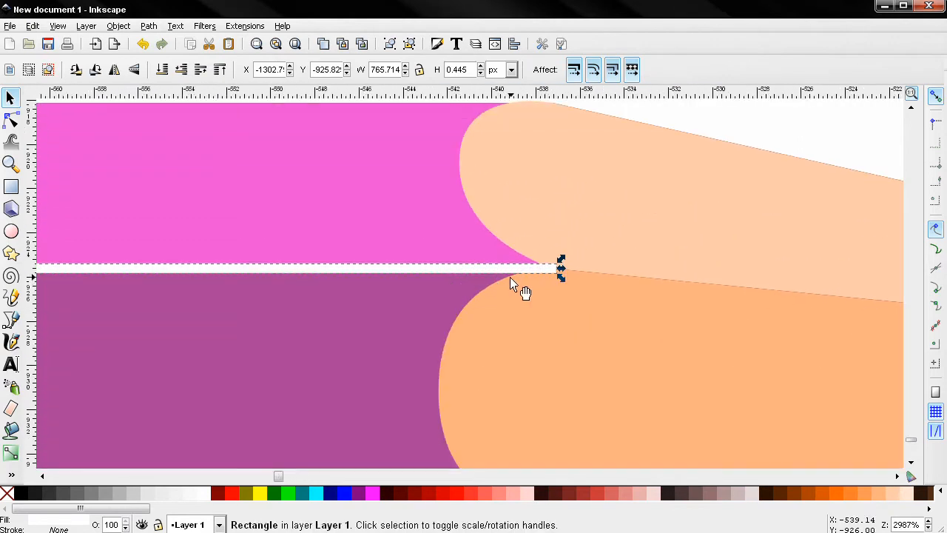
pyautogui.click(12, 121)
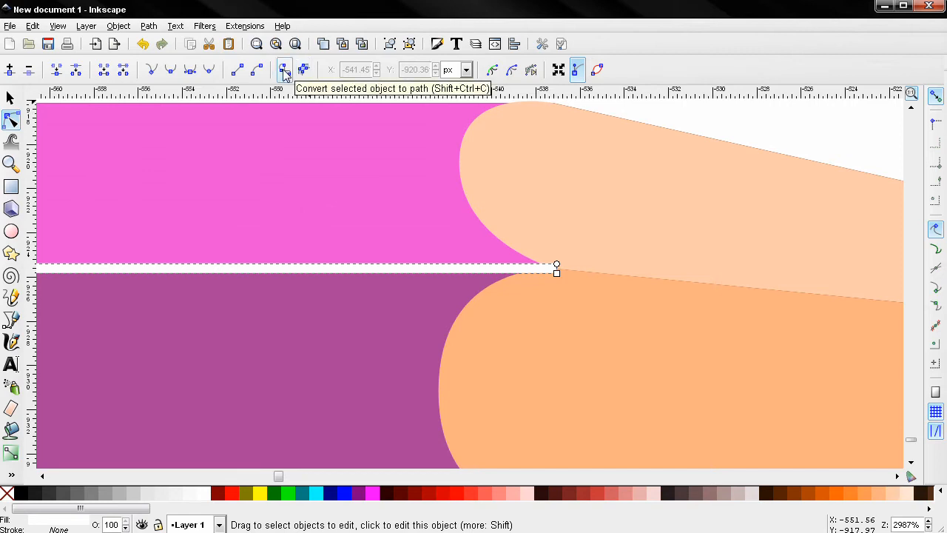
pyautogui.click(285, 69)
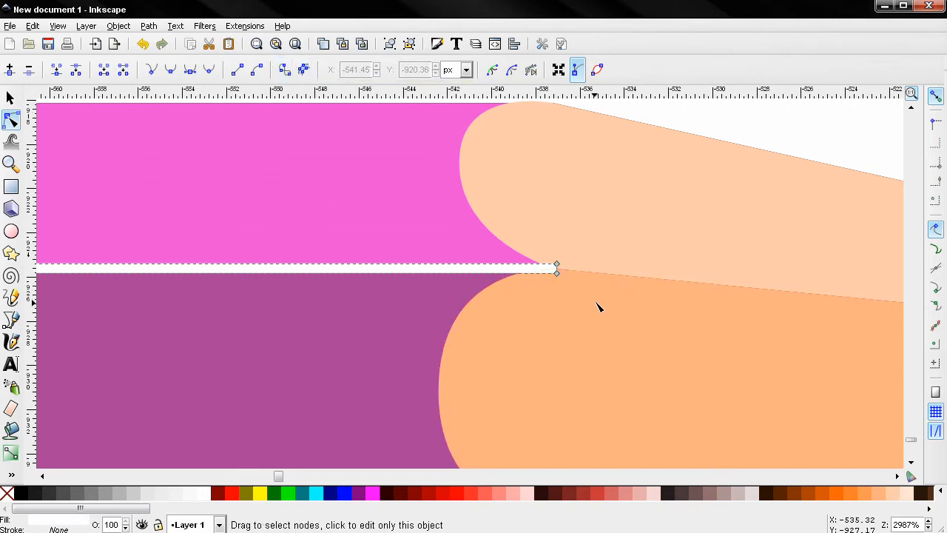
pyautogui.moveTo(584, 304); pyautogui.dragTo(544, 270)
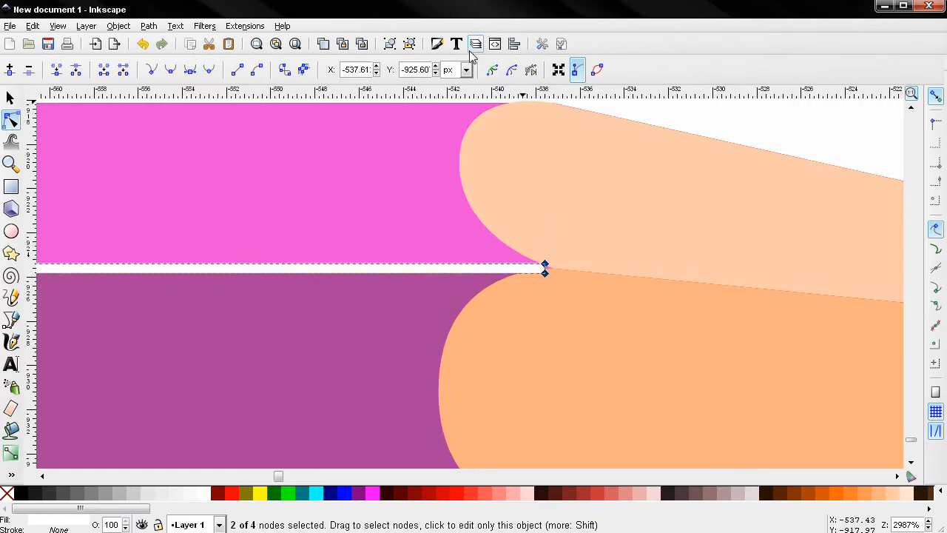
# Insert a node midway between the white strip's two end nodes and nudge that end slightly toward the wood section
pyautogui.click(436, 46)
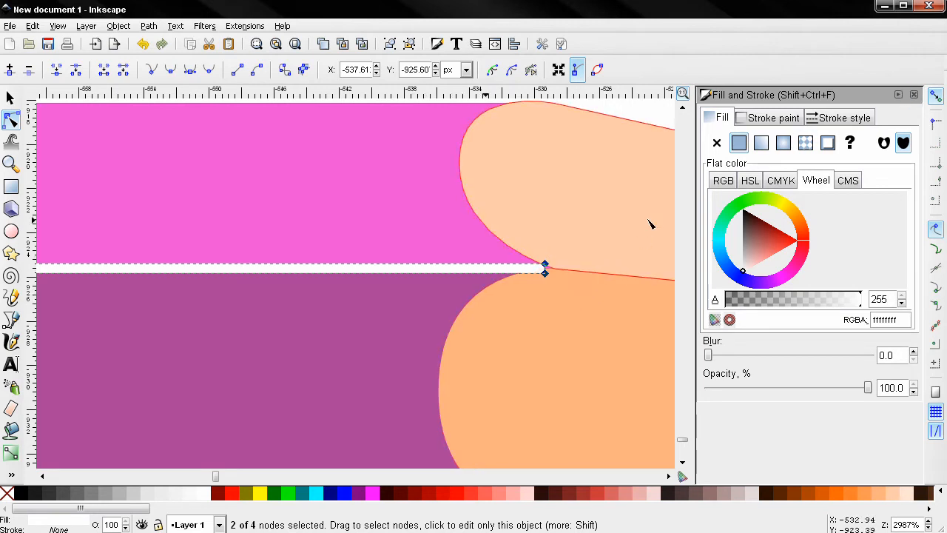
pyautogui.click(914, 94)
pyautogui.moveTo(576, 294); pyautogui.dragTo(520, 246)
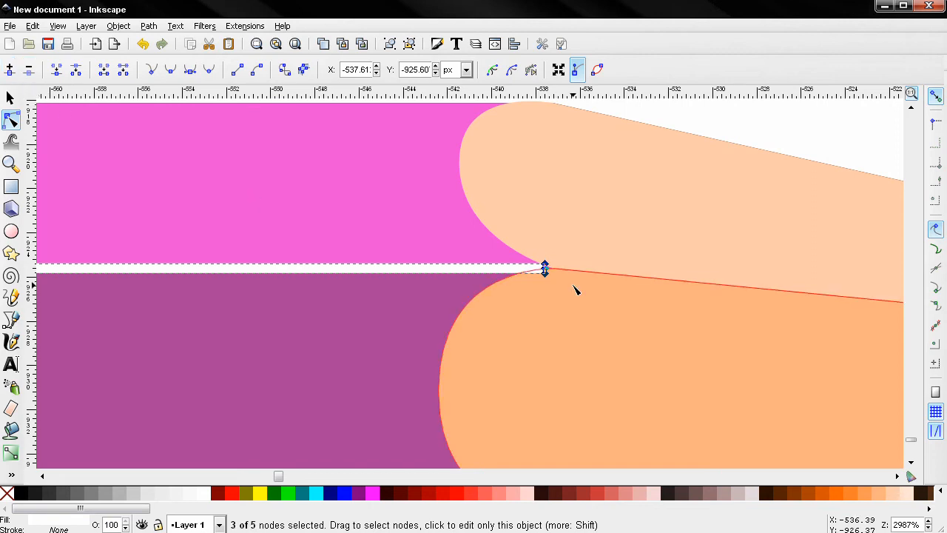
pyautogui.keyDown('ctrl'); pyautogui.scroll(2, 570, 282); pyautogui.keyUp('ctrl')
pyautogui.moveTo(522, 258)
pyautogui.mouseDown()
pyautogui.moveTo(545, 258)
pyautogui.moveTo(527, 259)
pyautogui.mouseUp()
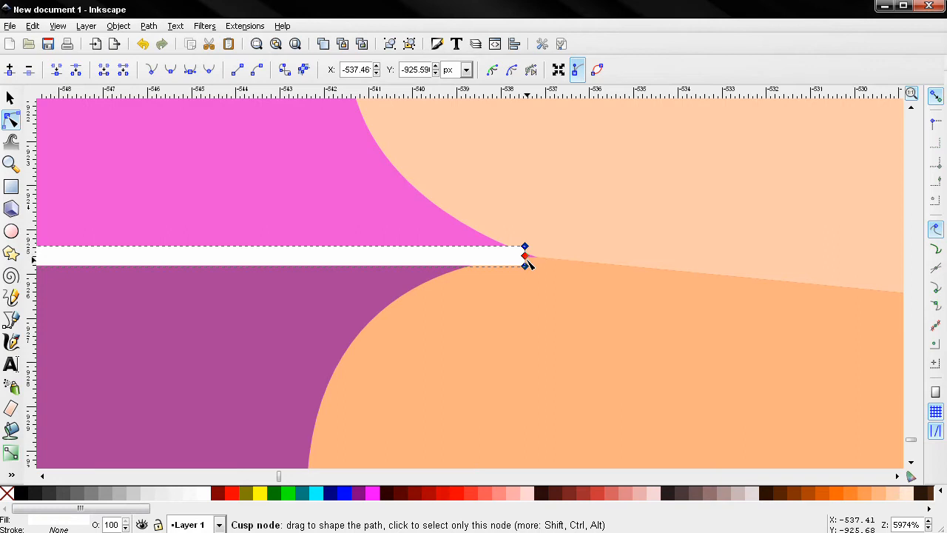
# Extend the white strip's new middle node to the pencil's tip, tapering the highlight along the wood and lead edge
pyautogui.click(525, 259)
pyautogui.moveTo(525, 256); pyautogui.dragTo(652, 265)
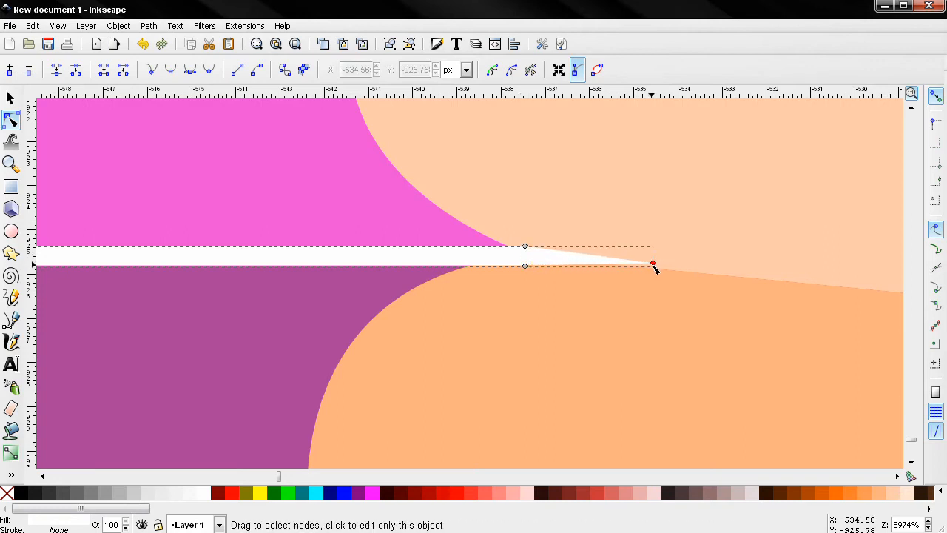
pyautogui.scroll(-4, 676, 279)
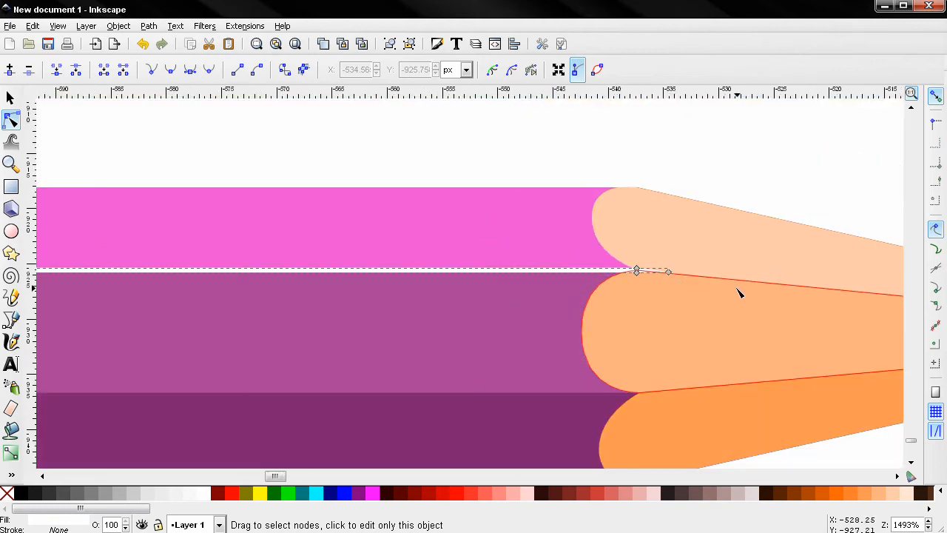
pyautogui.moveTo(342, 257)
pyautogui.mouseDown()
pyautogui.moveTo(831, 303)
pyautogui.moveTo(904, 324)
pyautogui.moveTo(843, 330)
pyautogui.mouseUp()
pyautogui.scroll(3, 666, 328)
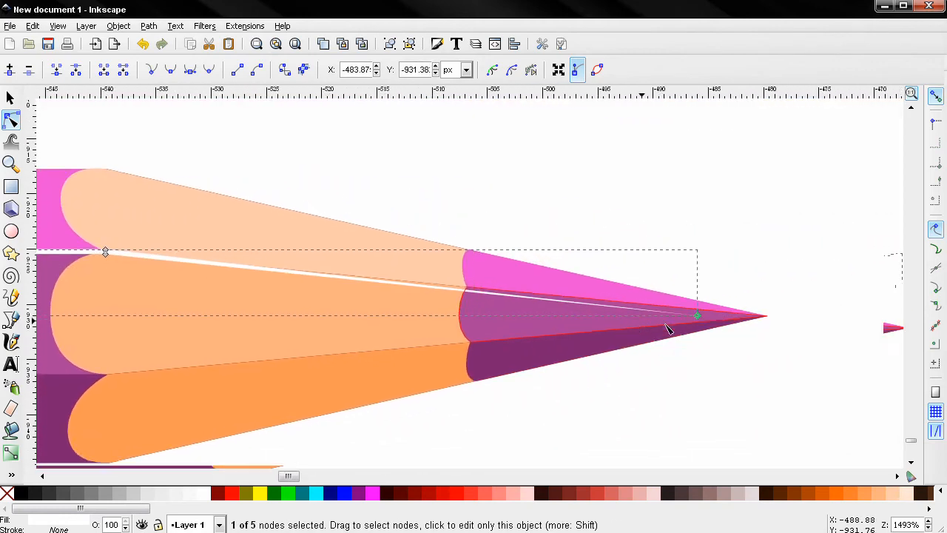
pyautogui.moveTo(640, 291); pyautogui.dragTo(836, 295)
pyautogui.scroll(-4, 507, 258)
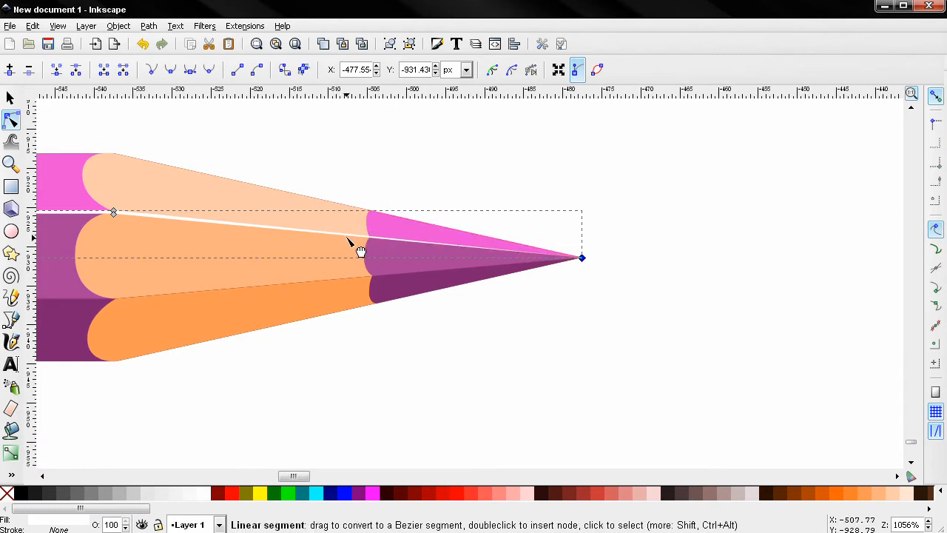
# Lower the white highlight path's opacity to 56.5% and deselect it
pyautogui.scroll(3, 354, 245)
pyautogui.scroll(3, 354, 245)
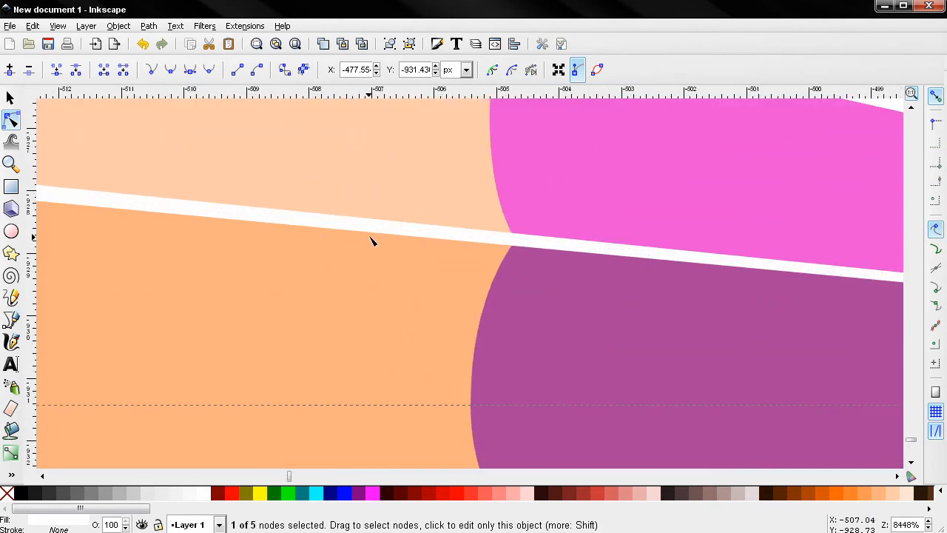
pyautogui.scroll(-6, 427, 252)
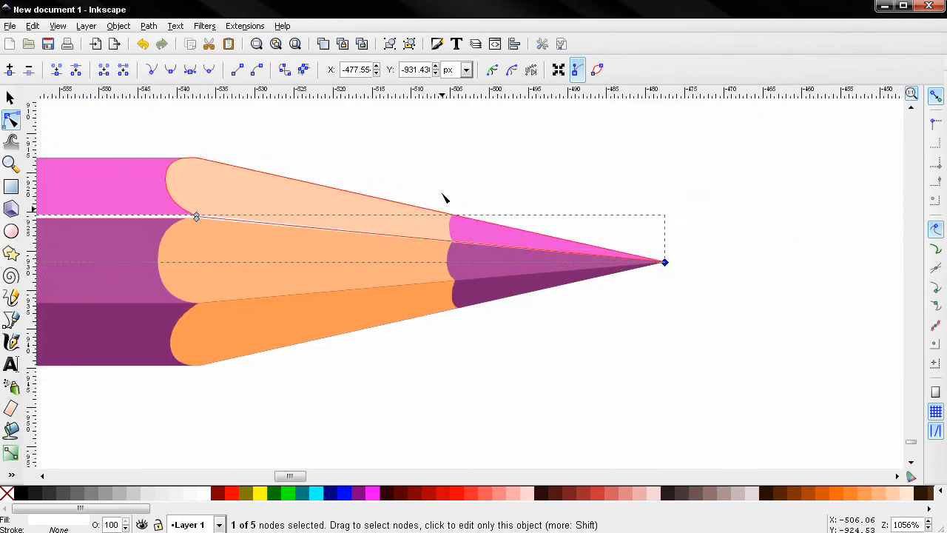
pyautogui.scroll(-1, 438, 204)
pyautogui.scroll(-1, 437, 204)
pyautogui.press('s')
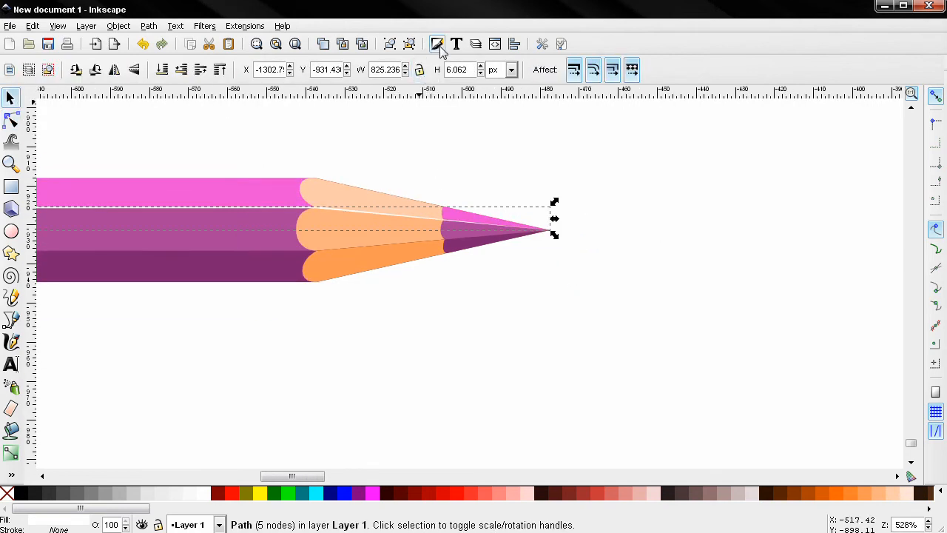
pyautogui.click(437, 45)
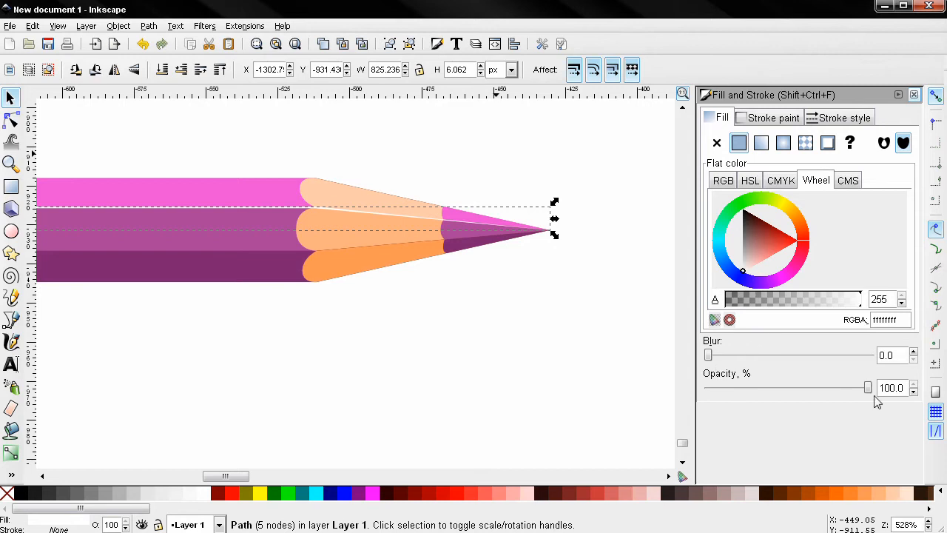
pyautogui.moveTo(872, 395); pyautogui.dragTo(804, 397)
pyautogui.click(473, 334)
# Examine the semi-transparent highlight along the pencil's body, wood section and lead, both up close and from afar
pyautogui.scroll(-4, 473, 334)
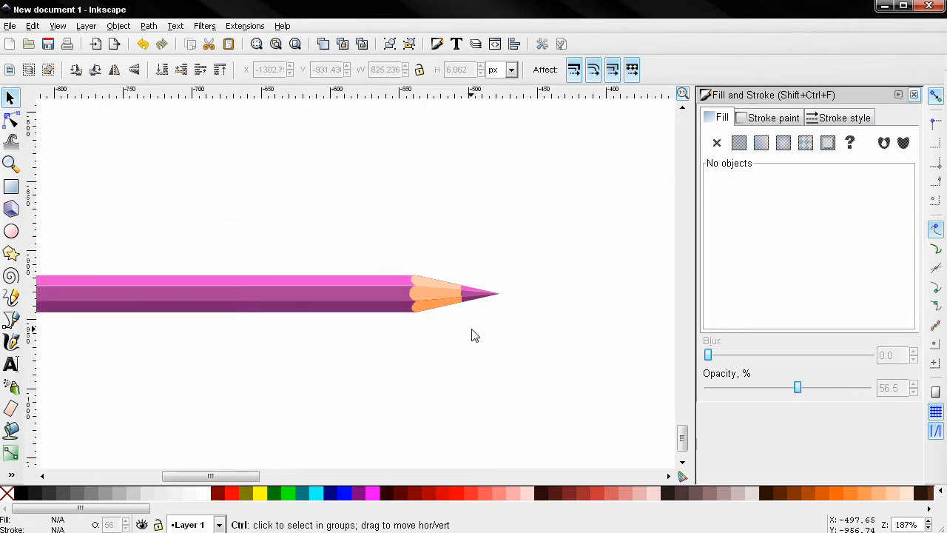
pyautogui.scroll(4, 475, 336)
pyautogui.scroll(1, 474, 337)
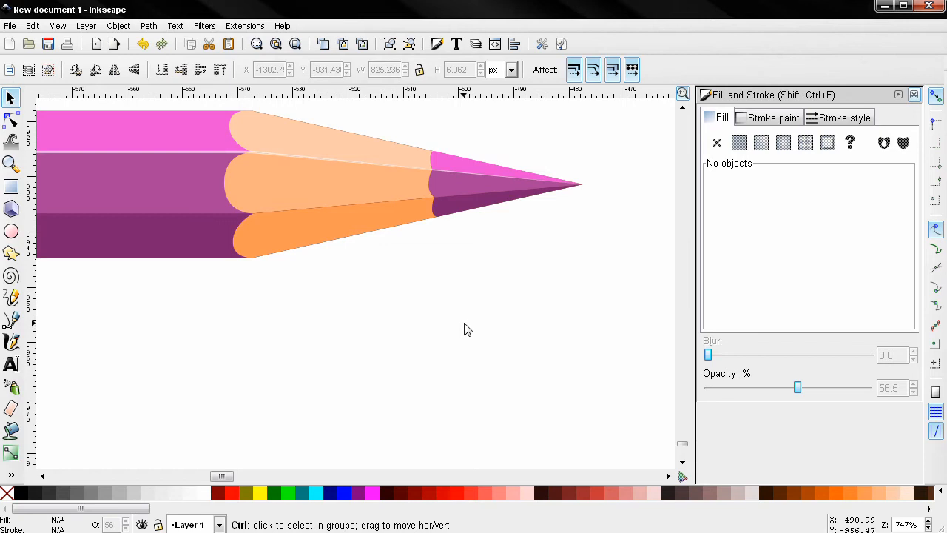
pyautogui.scroll(-3, 466, 330)
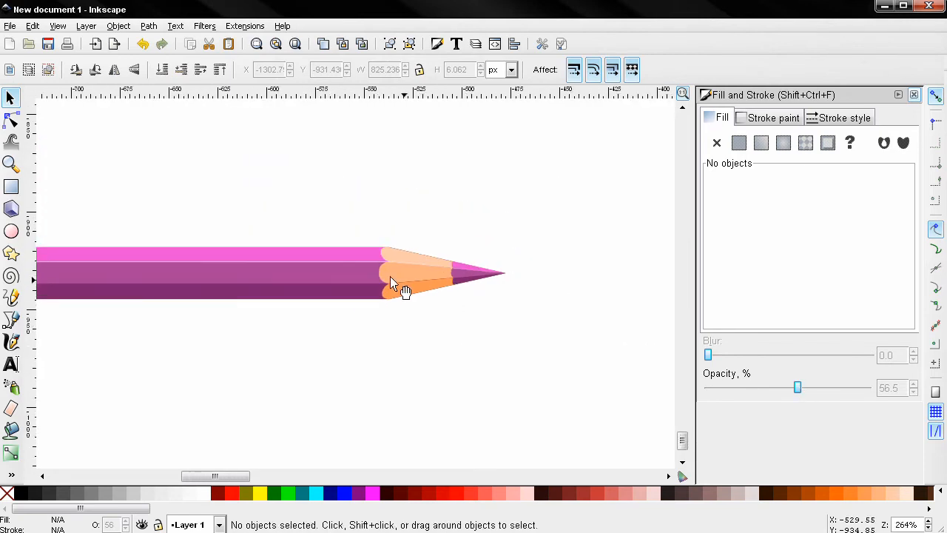
pyautogui.click(370, 262)
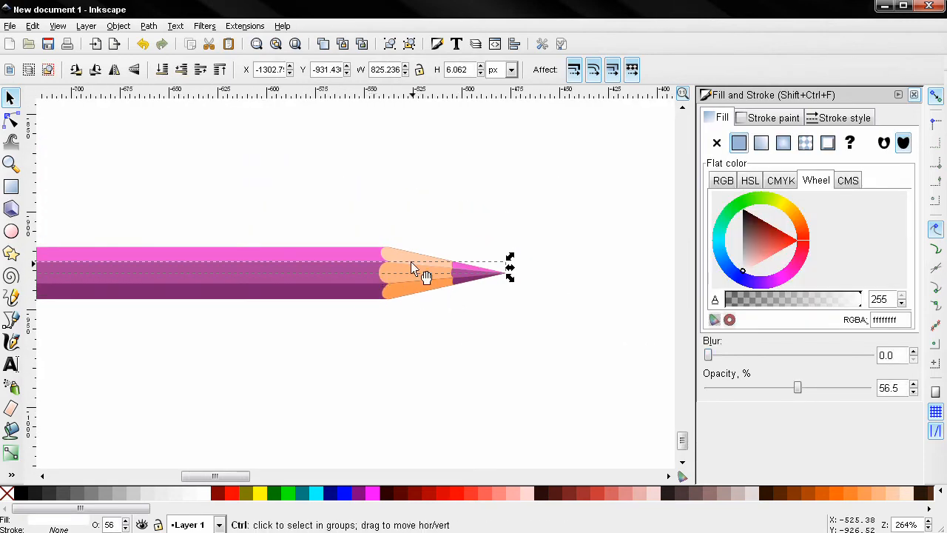
pyautogui.scroll(3, 407, 263)
pyautogui.scroll(-2, 406, 259)
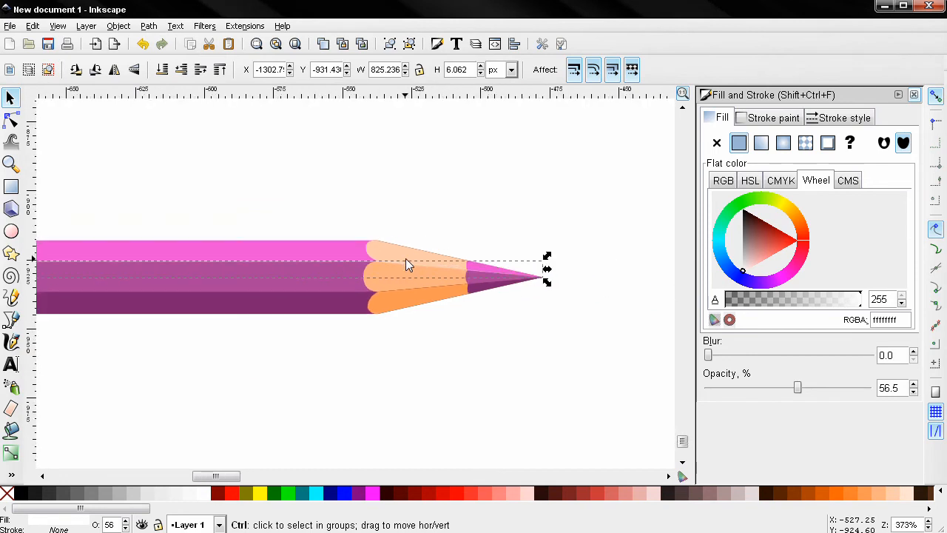
pyautogui.scroll(4, 404, 260)
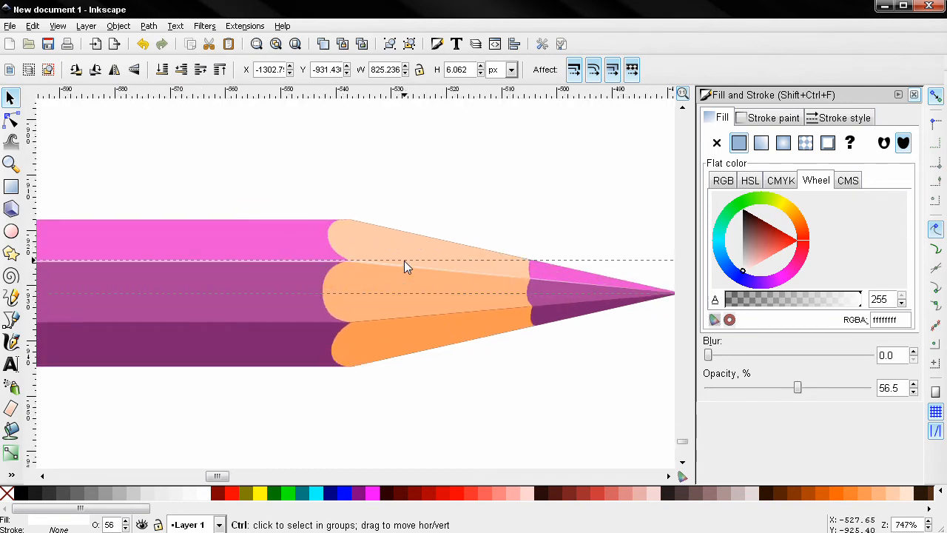
pyautogui.scroll(2, 404, 264)
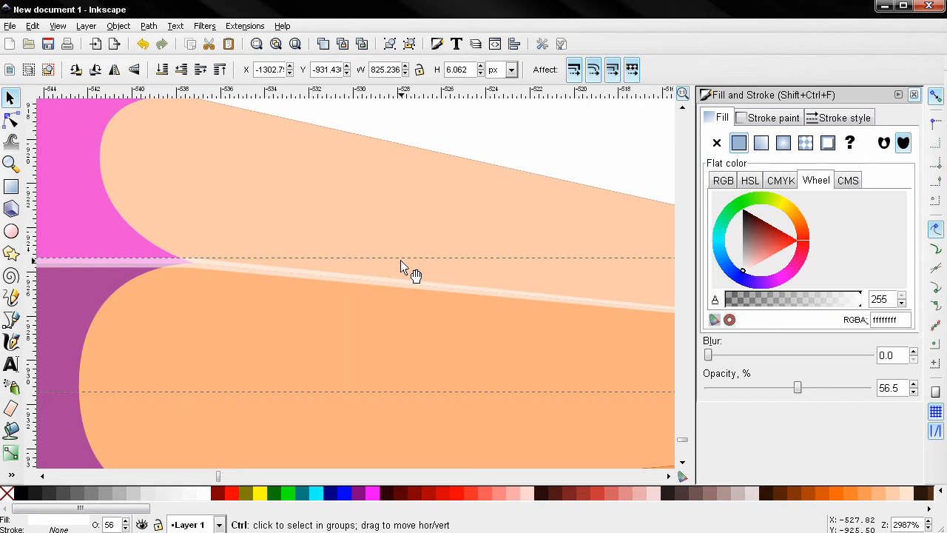
pyautogui.scroll(-8, 401, 260)
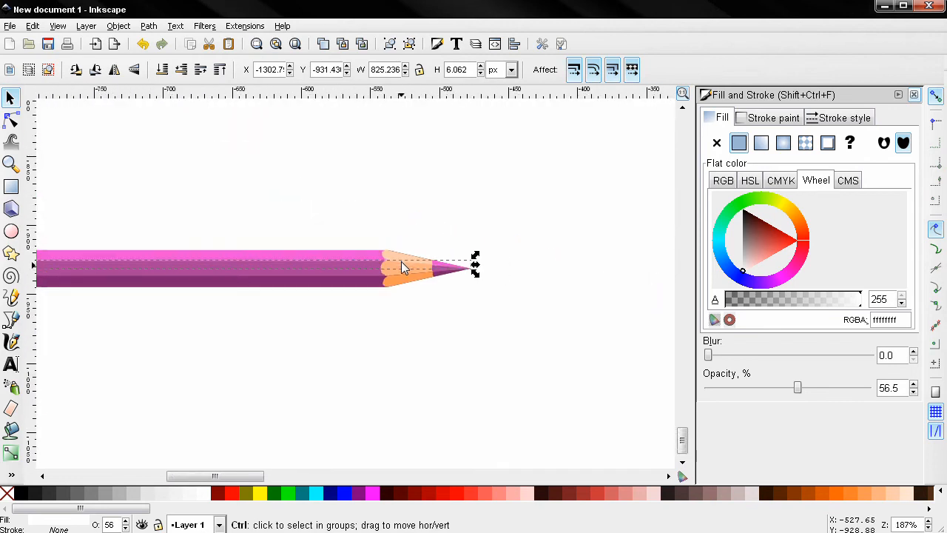
pyautogui.click(370, 321)
pyautogui.moveTo(355, 297); pyautogui.dragTo(494, 290)
pyautogui.scroll(-1, 375, 289)
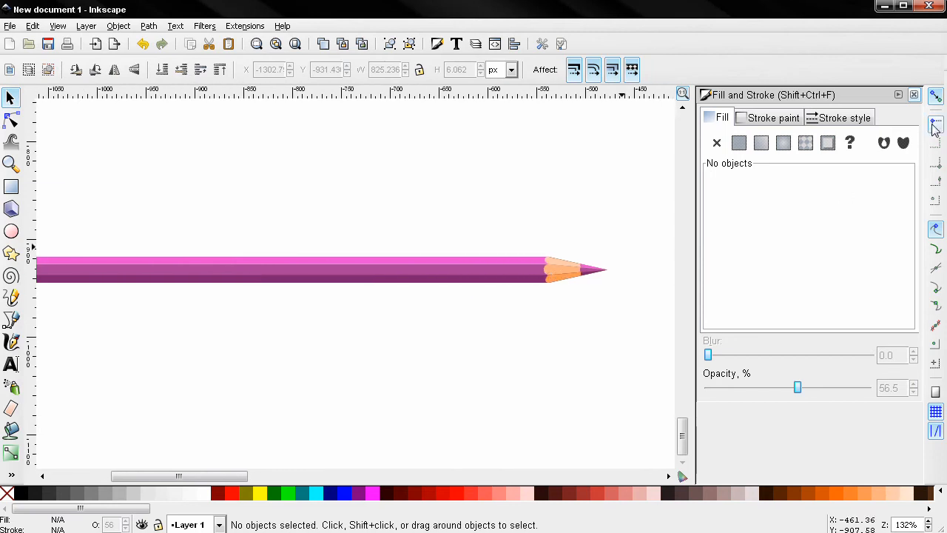
# Close the Fill and Stroke settings and bring the whole pencil into view
pyautogui.click(913, 99)
pyautogui.moveTo(653, 212); pyautogui.dragTo(746, 215)
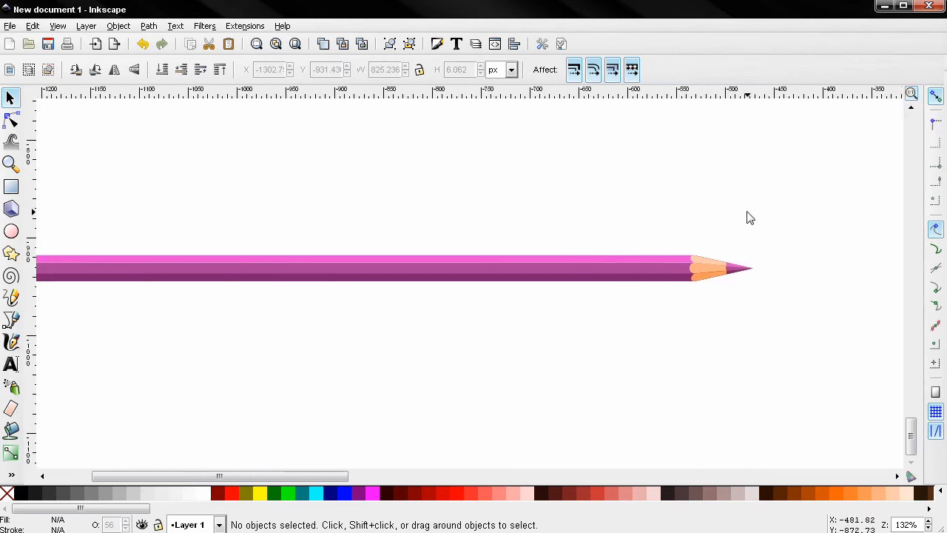
pyautogui.scroll(-1, 598, 225)
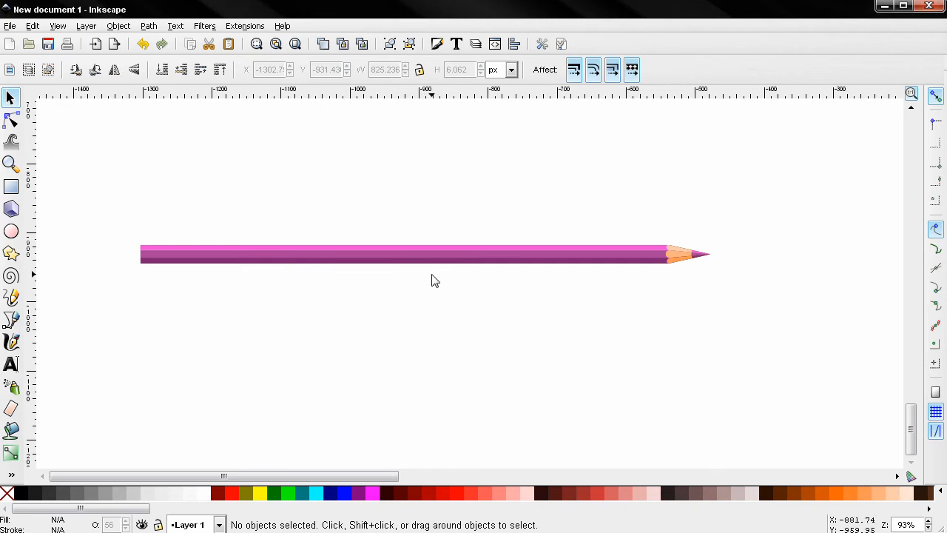
# Duplicate the whole pencil, move the copy straight up so it sits parallel above the original, and deselect it
pyautogui.scroll(1, 486, 254)
pyautogui.moveTo(456, 268); pyautogui.dragTo(511, 316)
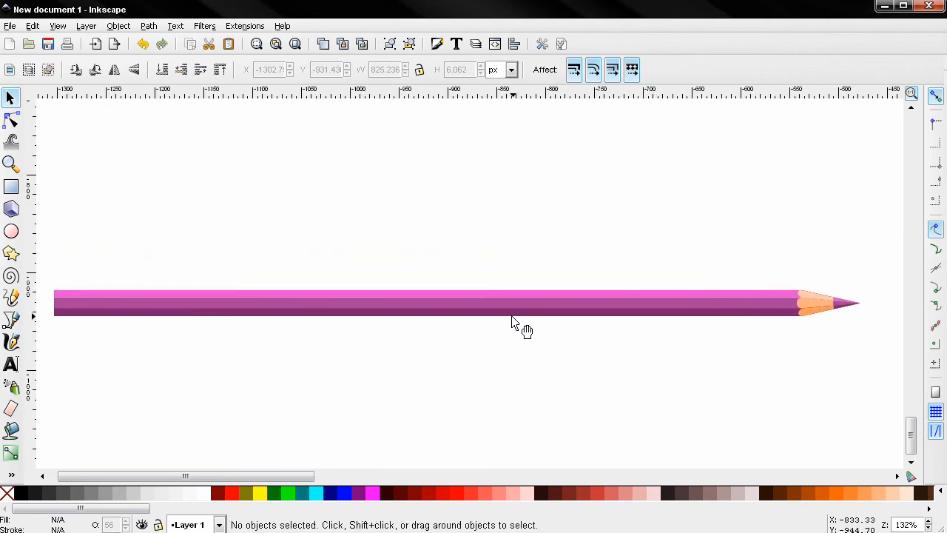
pyautogui.scroll(-1, 472, 309)
pyautogui.moveTo(56, 223)
pyautogui.mouseDown()
pyautogui.moveTo(413, 324)
pyautogui.moveTo(813, 405)
pyautogui.mouseUp()
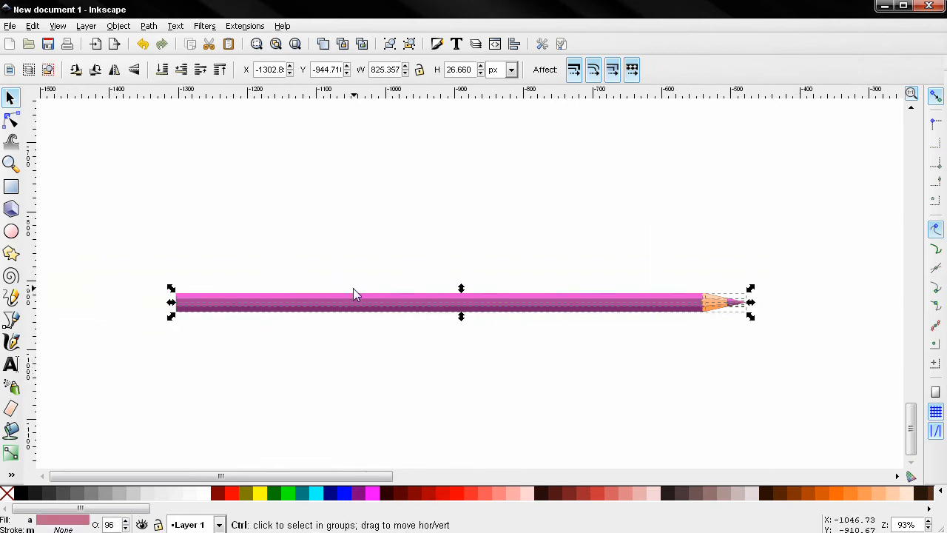
pyautogui.hotkey('ctrl', 'd')
pyautogui.moveTo(392, 304); pyautogui.dragTo(395, 238)
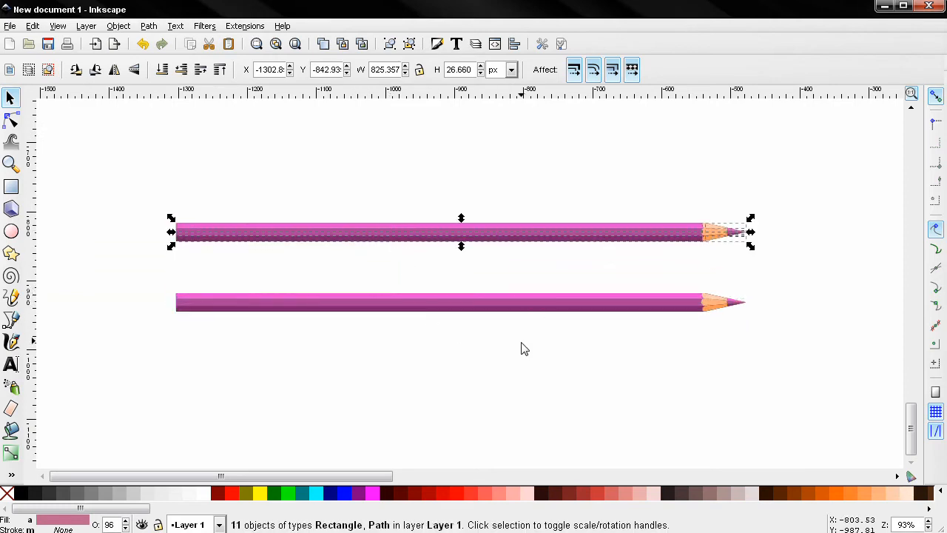
pyautogui.click(474, 349)
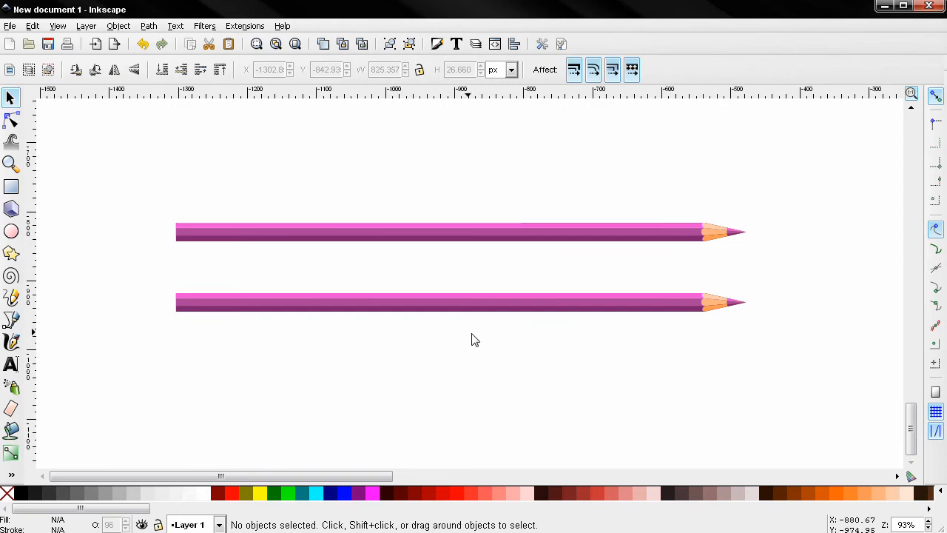
# Rotate the lower pencil and flip it vertically so it lies diagonally, tip pointing down-left and lightest facet on the upper side
pyautogui.moveTo(89, 244)
pyautogui.mouseDown()
pyautogui.moveTo(258, 301)
pyautogui.moveTo(814, 423)
pyautogui.mouseUp()
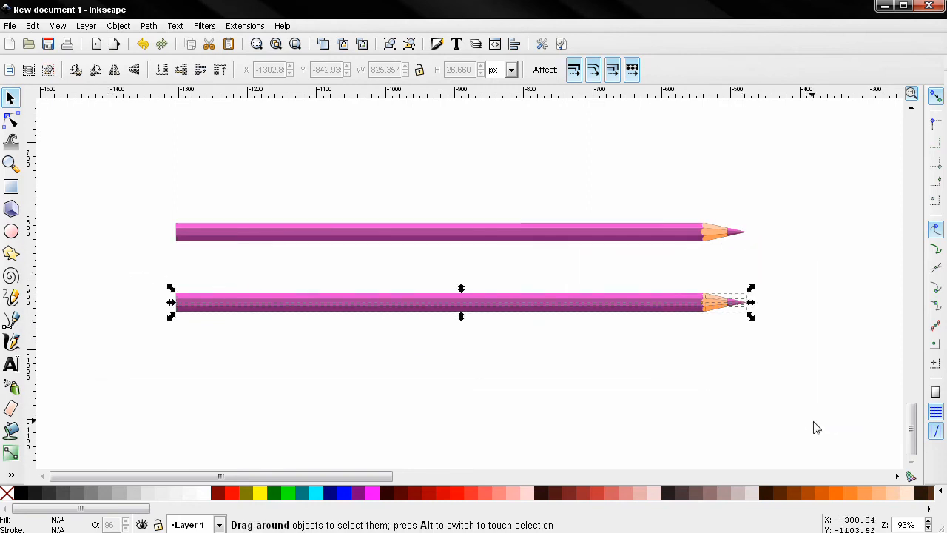
pyautogui.scroll(-2, 739, 377)
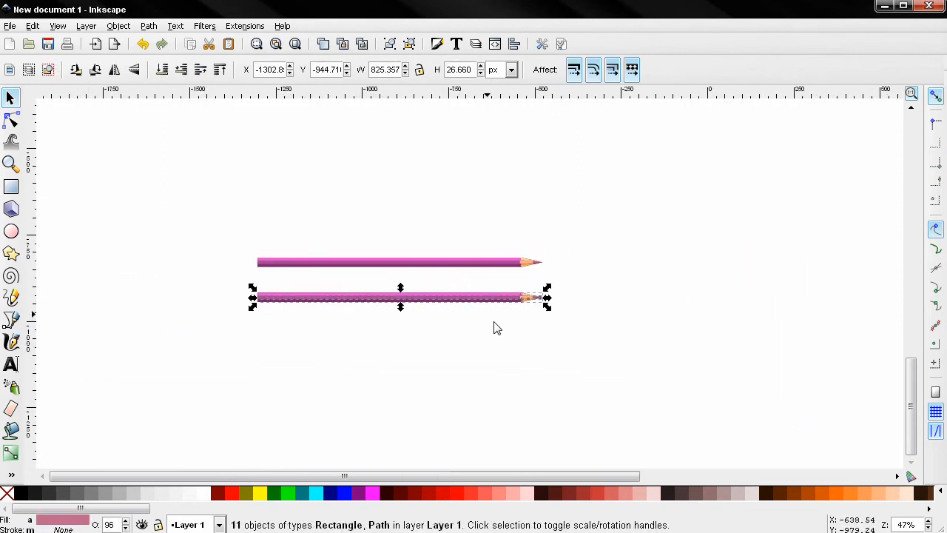
pyautogui.click(477, 300)
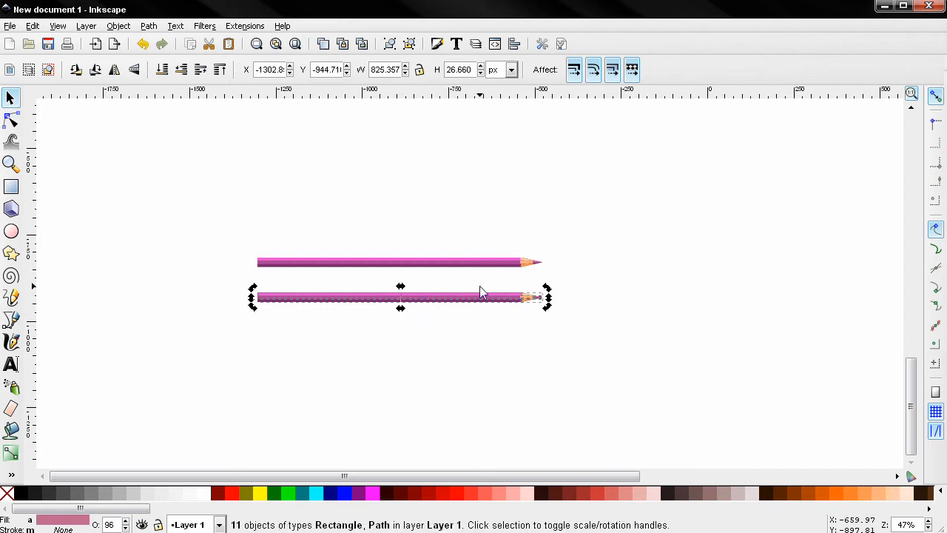
pyautogui.moveTo(549, 289)
pyautogui.mouseDown()
pyautogui.moveTo(524, 362)
pyautogui.moveTo(342, 345)
pyautogui.mouseUp()
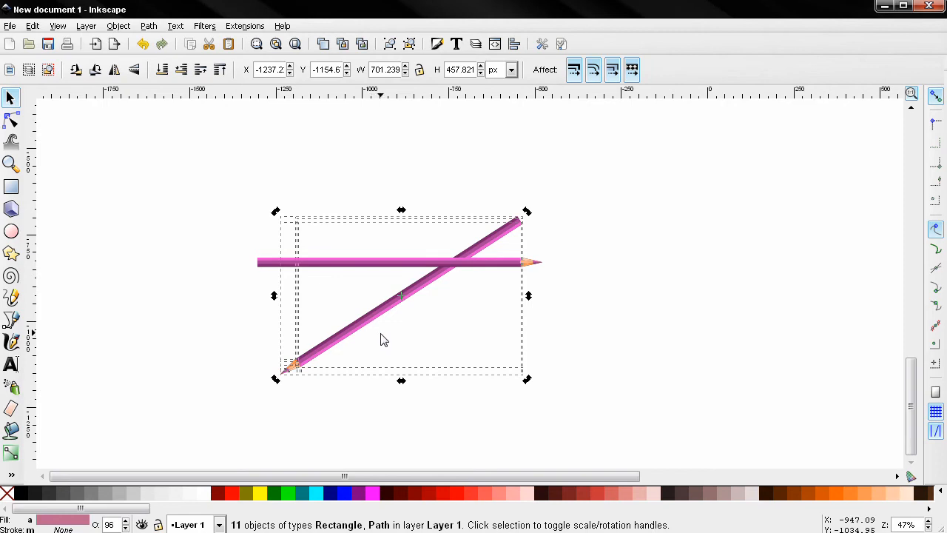
pyautogui.click(134, 70)
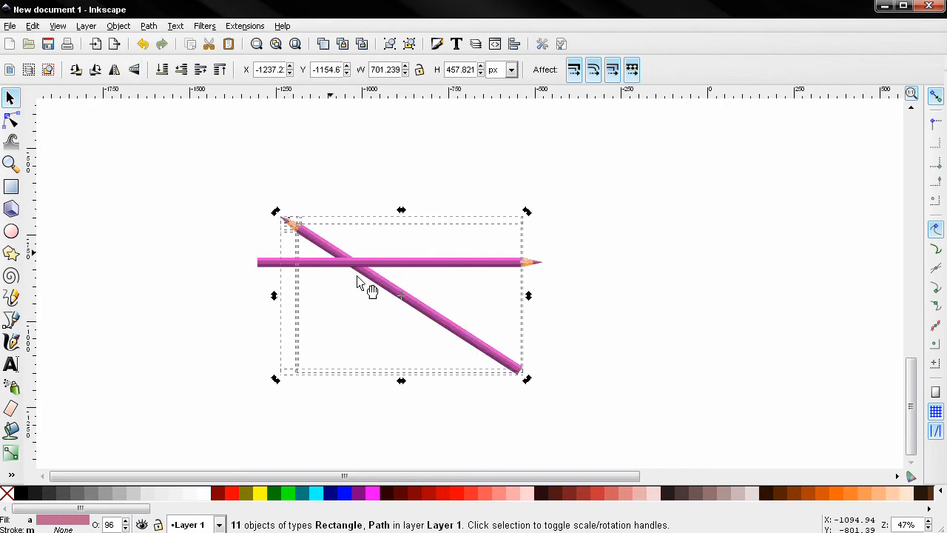
pyautogui.click(437, 311)
pyautogui.moveTo(526, 212)
pyautogui.mouseDown()
pyautogui.moveTo(409, 190)
pyautogui.moveTo(382, 225)
pyautogui.mouseUp()
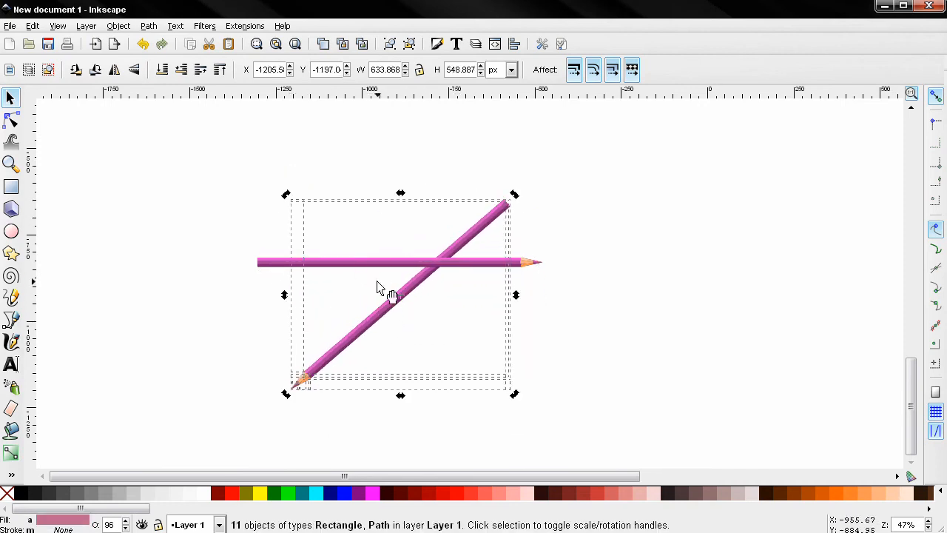
# Move the diagonal pencil to the right, clear of the horizontal one, and deselect it
pyautogui.moveTo(394, 311); pyautogui.dragTo(803, 311)
pyautogui.hscroll(8, 474, 296)
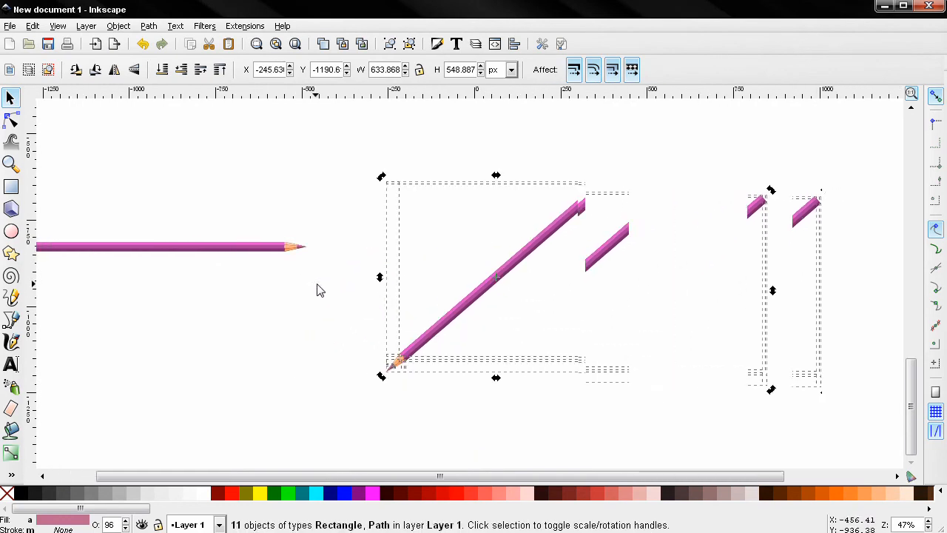
pyautogui.scroll(1, 492, 287)
pyautogui.scroll(1, 483, 281)
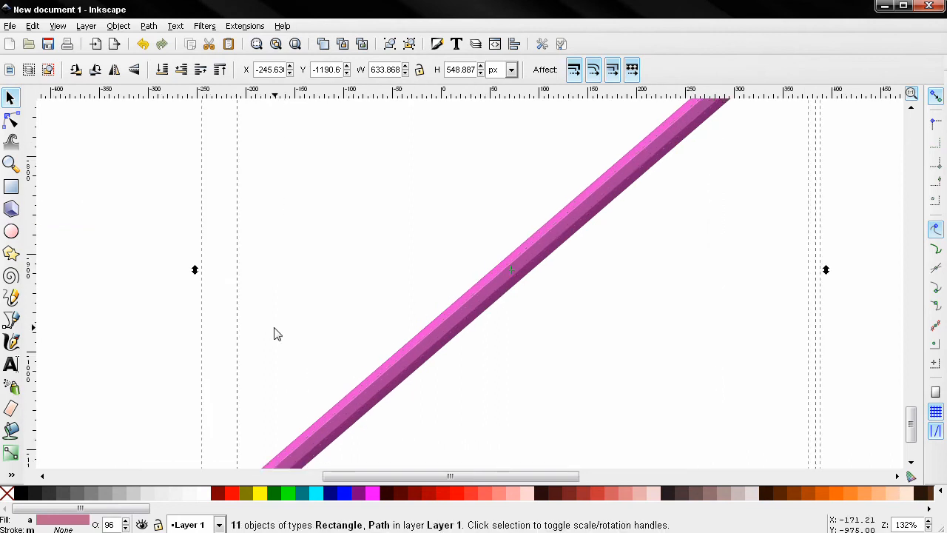
pyautogui.click(310, 332)
pyautogui.scroll(-1, 313, 333)
pyautogui.scroll(-1, 325, 340)
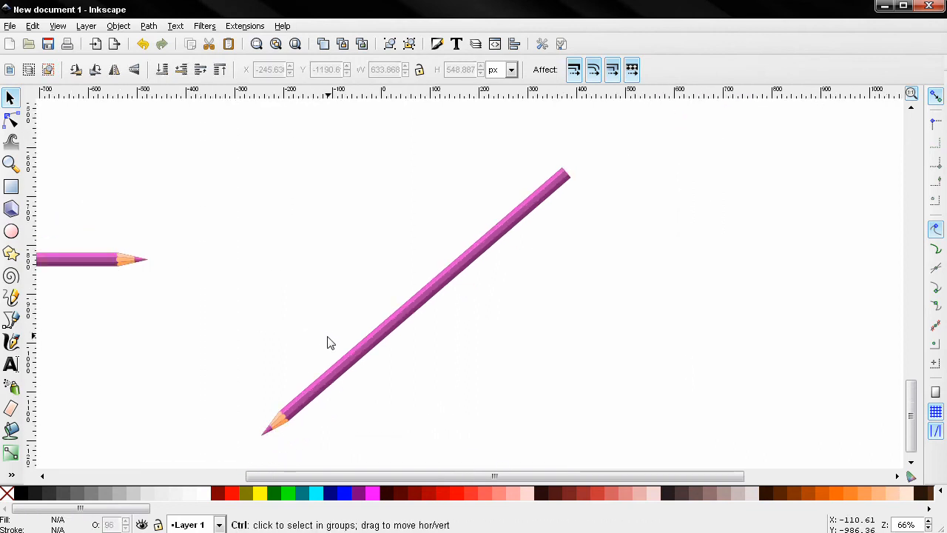
pyautogui.scroll(-1, 323, 326)
pyautogui.scroll(1, 321, 298)
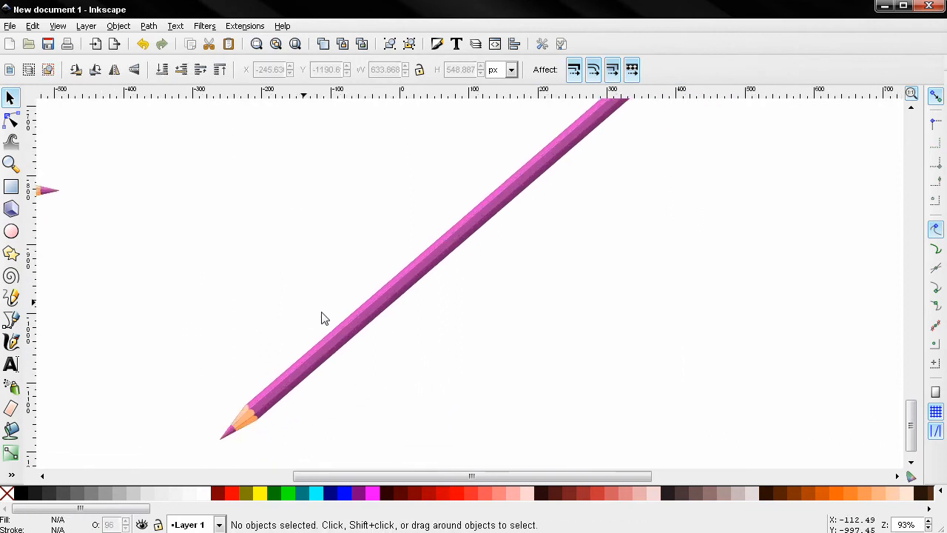
pyautogui.scroll(1, 321, 317)
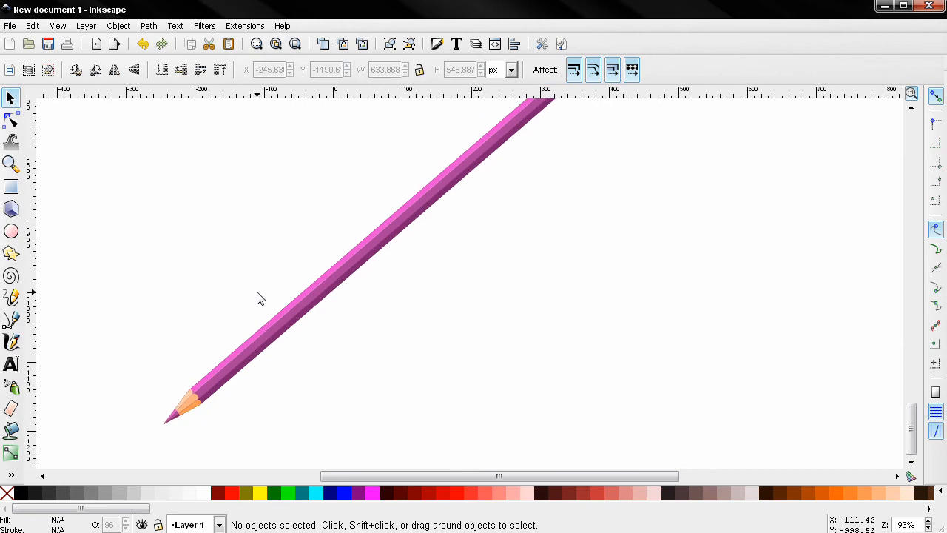
# Change the fill of the diagonal pencil's upper pink body facet to light red e3524cff
pyautogui.click(260, 342)
pyautogui.scroll(2, 246, 352)
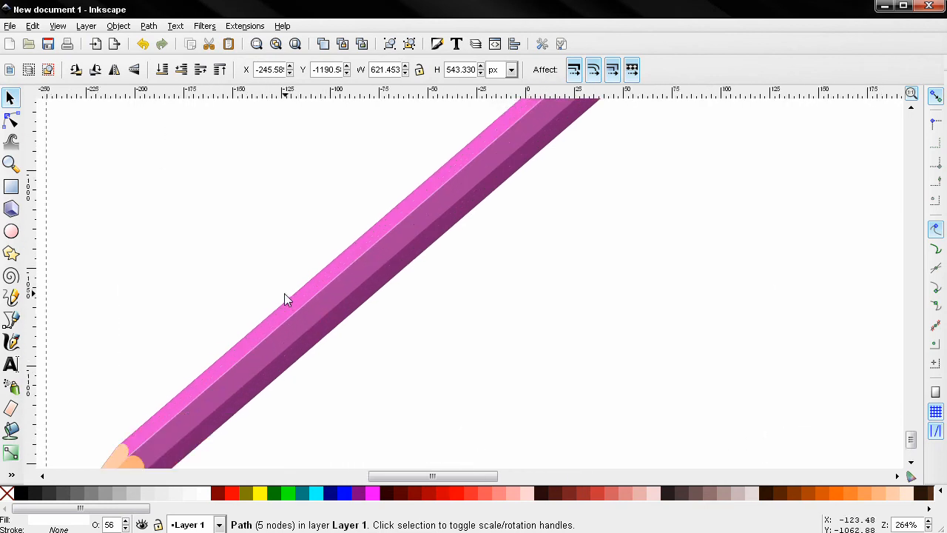
pyautogui.click(253, 342)
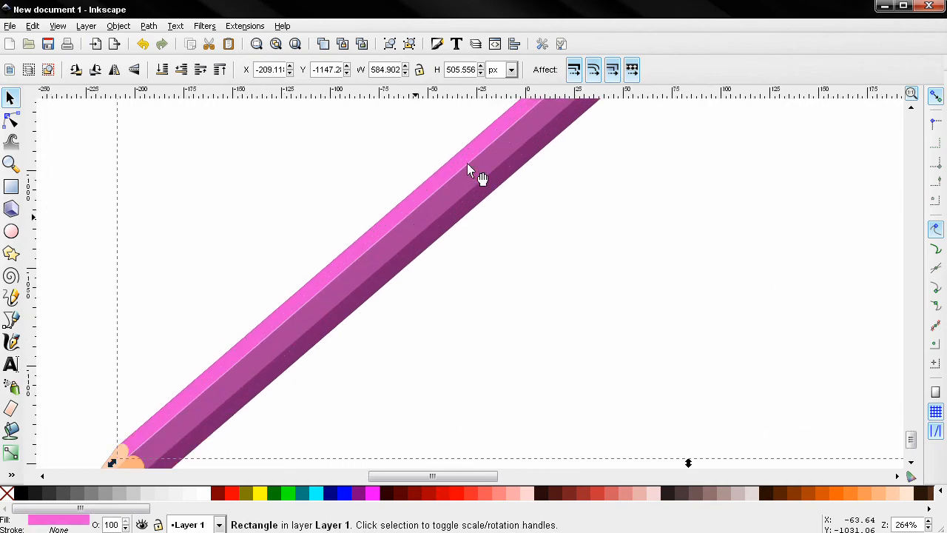
pyautogui.click(437, 45)
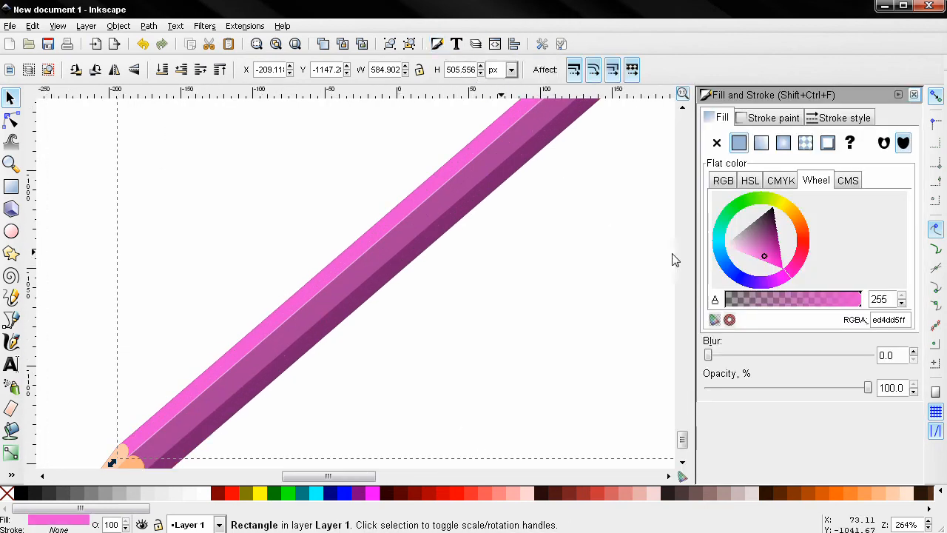
pyautogui.click(775, 256)
pyautogui.moveTo(799, 254); pyautogui.dragTo(801, 238)
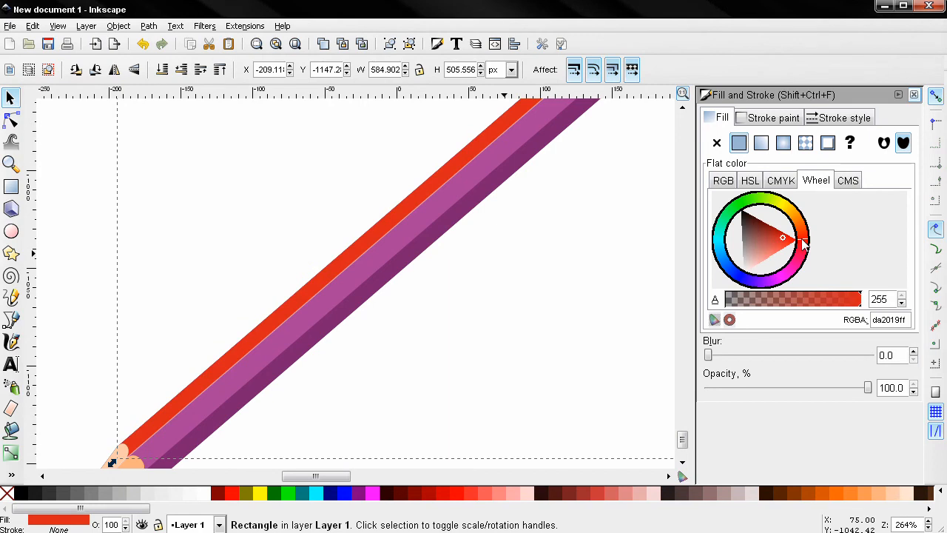
pyautogui.moveTo(786, 239)
pyautogui.mouseDown()
pyautogui.moveTo(777, 236)
pyautogui.moveTo(777, 252)
pyautogui.mouseUp()
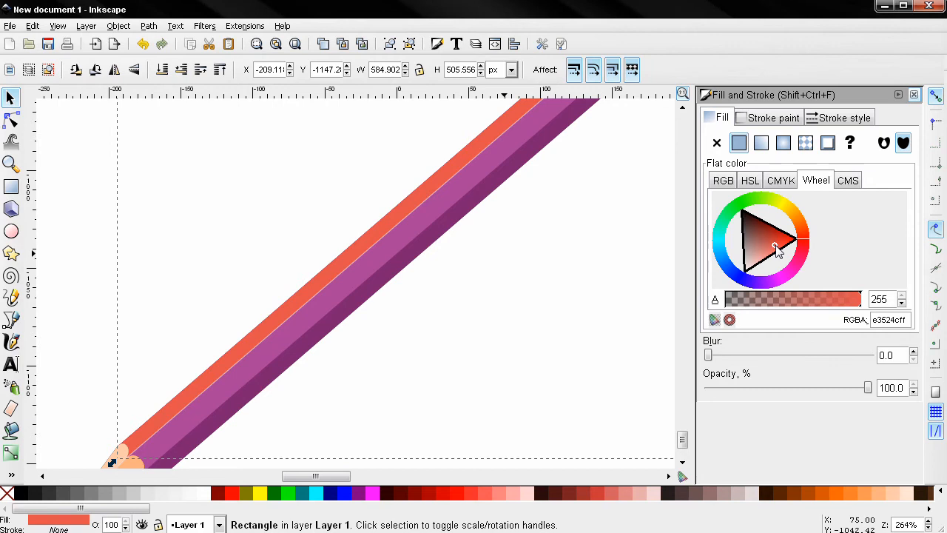
# Copy the RGBA code e3524cff from the upper body facet's fill
pyautogui.moveTo(569, 258); pyautogui.dragTo(613, 200)
pyautogui.doubleClick(880, 319)
pyautogui.hotkey('ctrl', 'c')
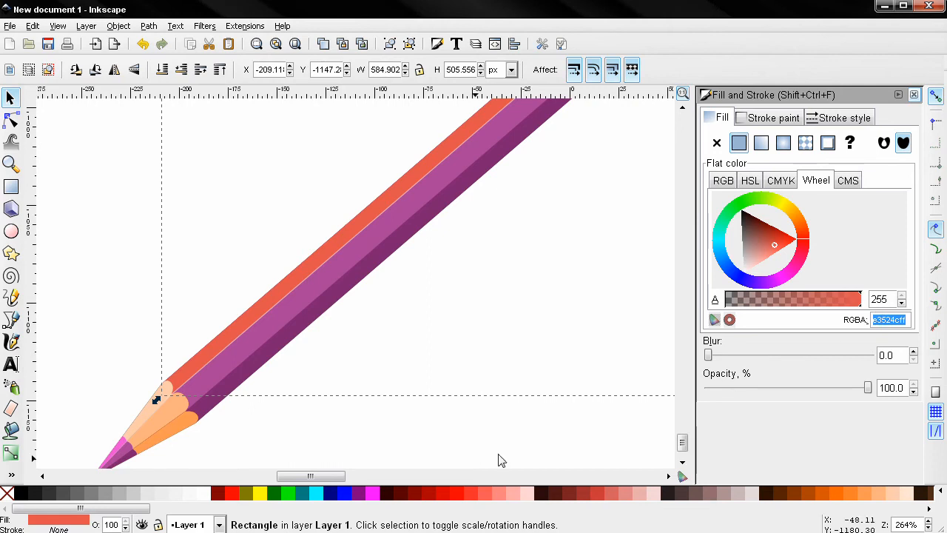
pyautogui.keyDown('ctrl'); pyautogui.scroll(4, 111, 435); pyautogui.keyUp('ctrl')
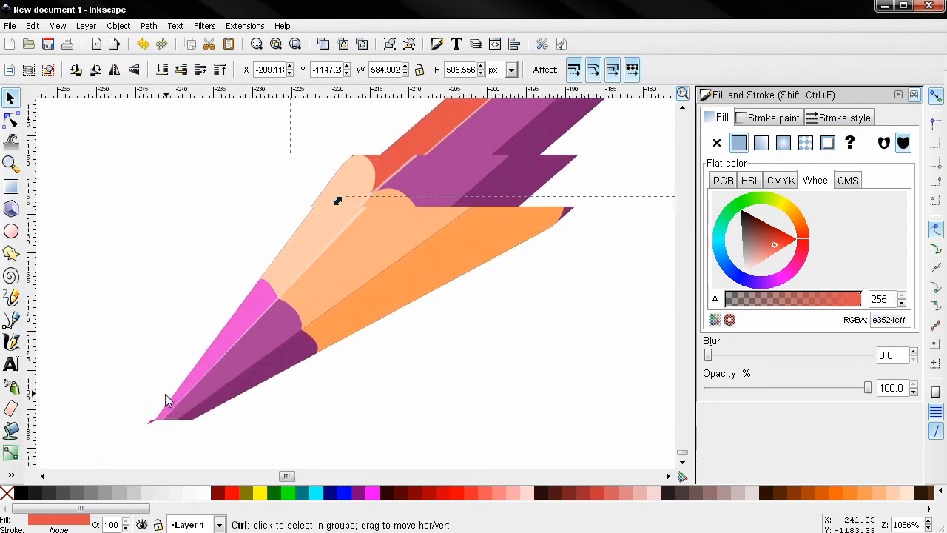
pyautogui.keyDown('ctrl'); pyautogui.click(208, 366); pyautogui.keyUp('ctrl')
pyautogui.doubleClick(879, 319)
pyautogui.write('f3524cff')
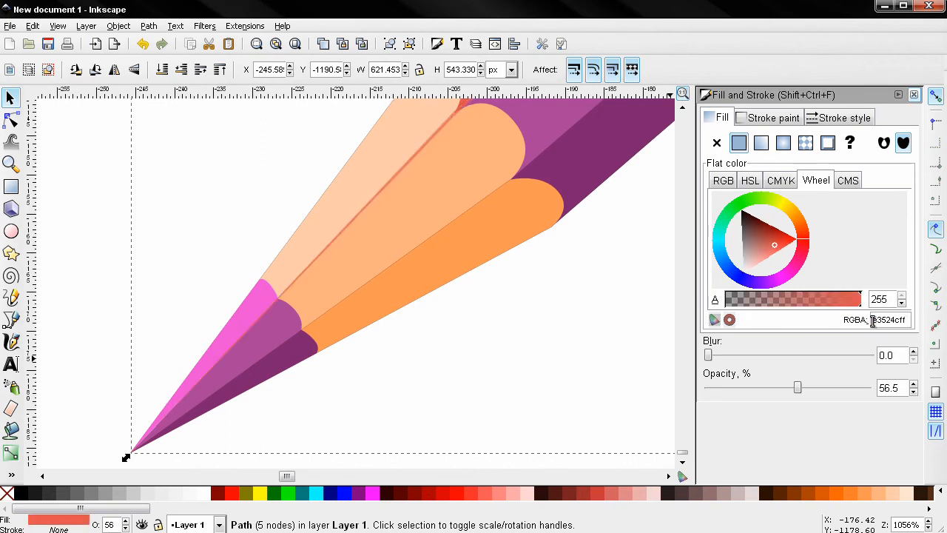
pyautogui.hotkey('ctrl', 'z')
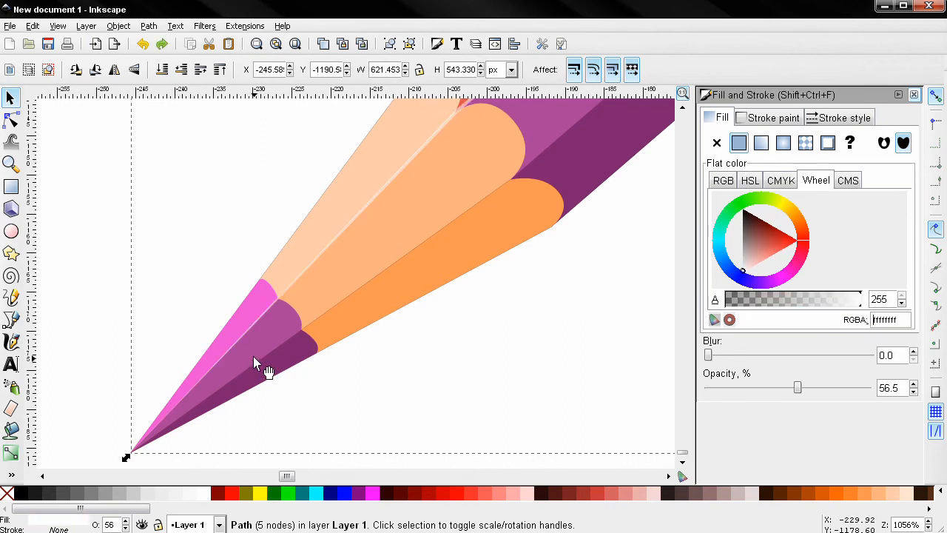
# Fill the pink upper facet of the pencil's lead with the copied colour e3524cff
pyautogui.click(250, 309)
pyautogui.doubleClick(891, 320)
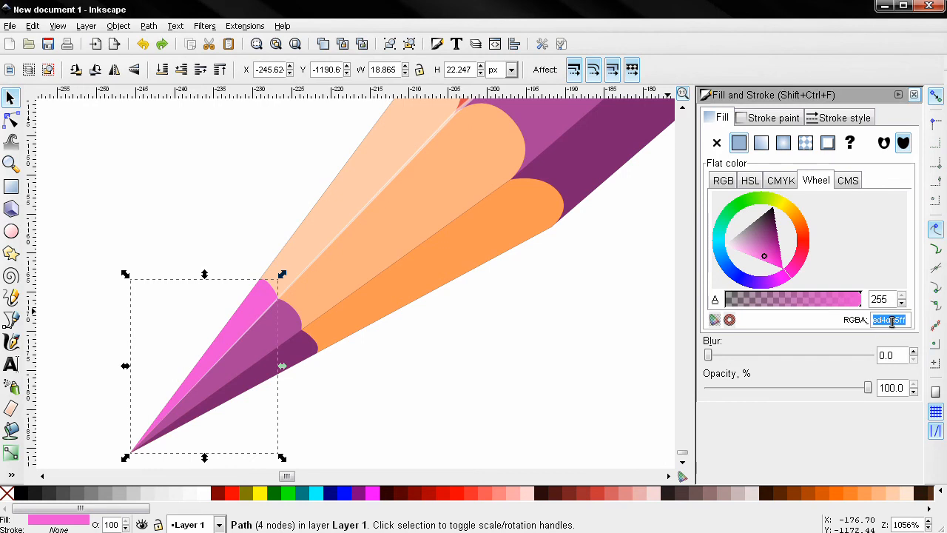
pyautogui.hotkey('ctrl', 'v')
pyautogui.moveTo(630, 294); pyautogui.dragTo(571, 393)
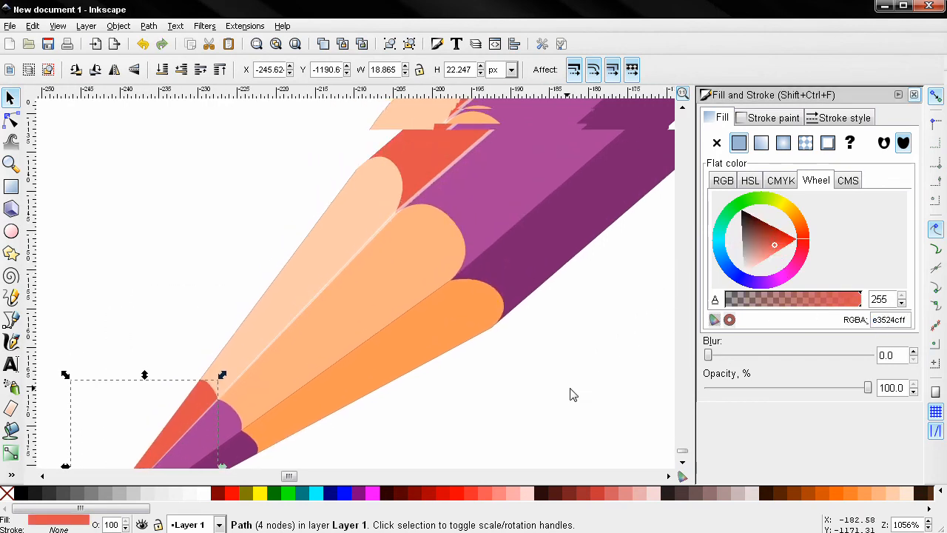
# Fill the middle body facet with the copied red and darken it to c1312bff
pyautogui.click(516, 214)
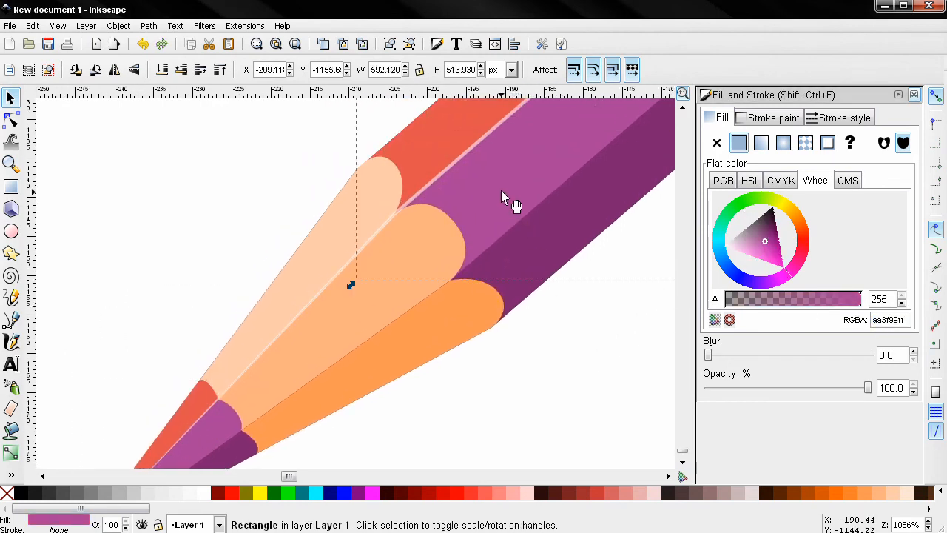
pyautogui.doubleClick(889, 320)
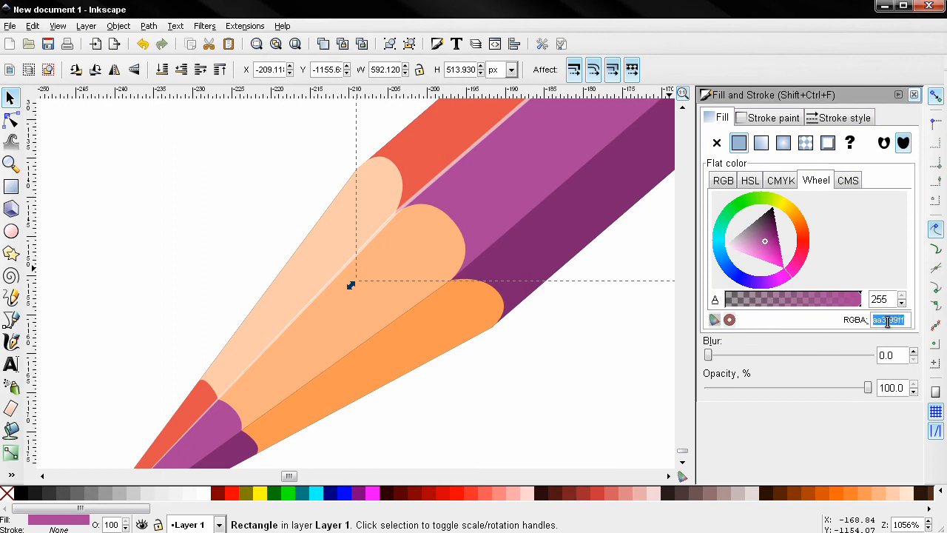
pyautogui.hotkey('ctrl', 'v')
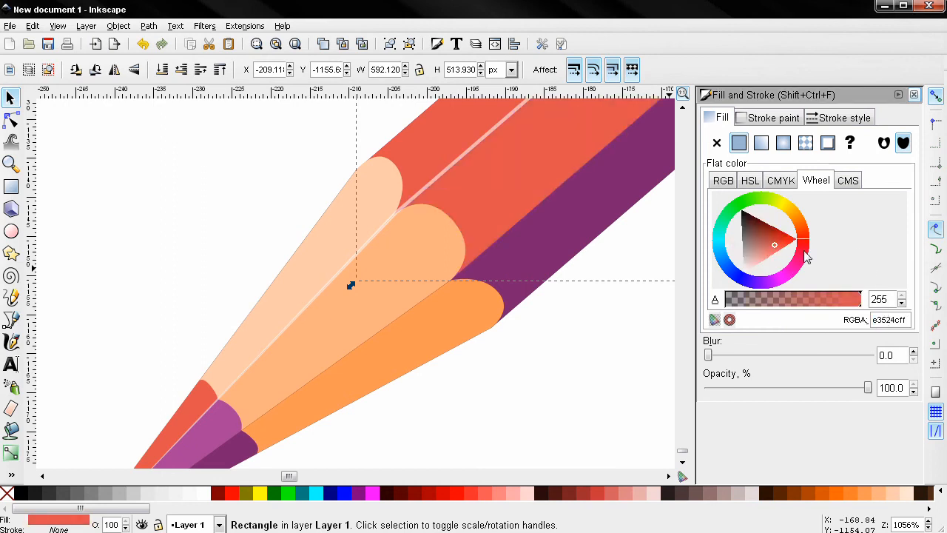
pyautogui.moveTo(775, 250); pyautogui.dragTo(777, 246)
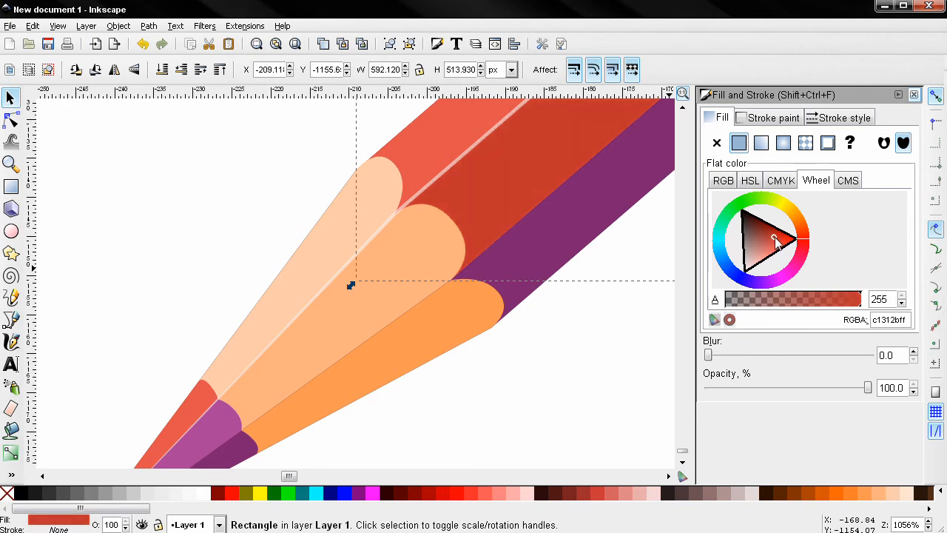
pyautogui.moveTo(524, 391); pyautogui.dragTo(567, 328)
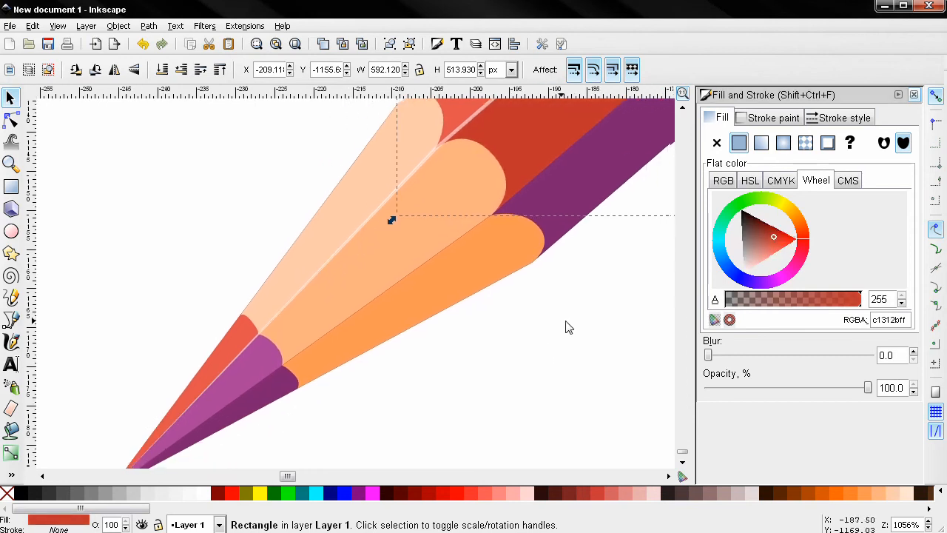
pyautogui.click(264, 375)
pyautogui.doubleClick(887, 319)
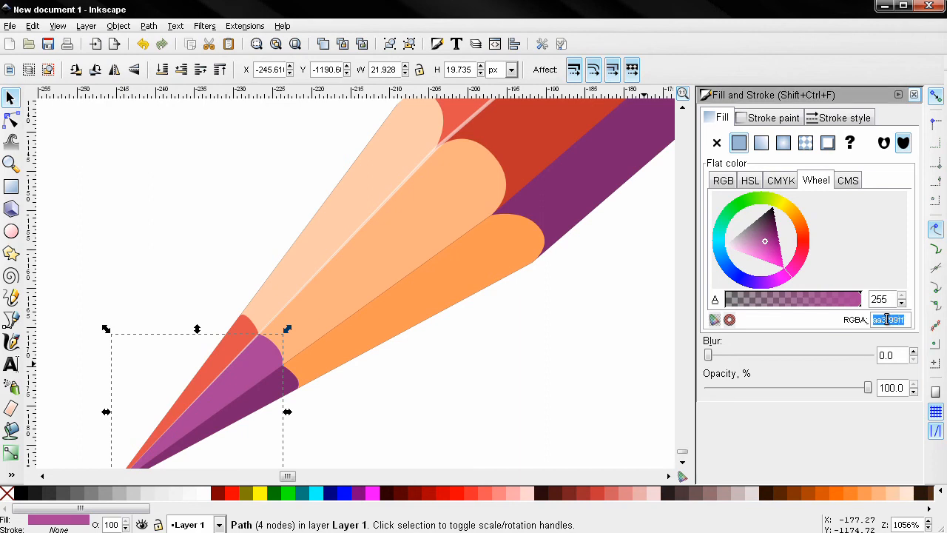
pyautogui.hotkey('ctrl', 'v')
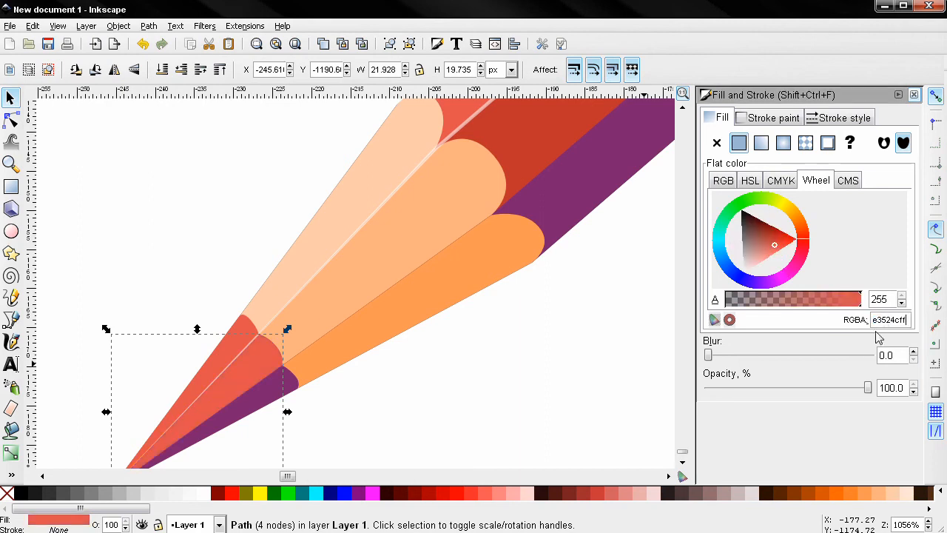
pyautogui.hotkey('ctrl', 'z')
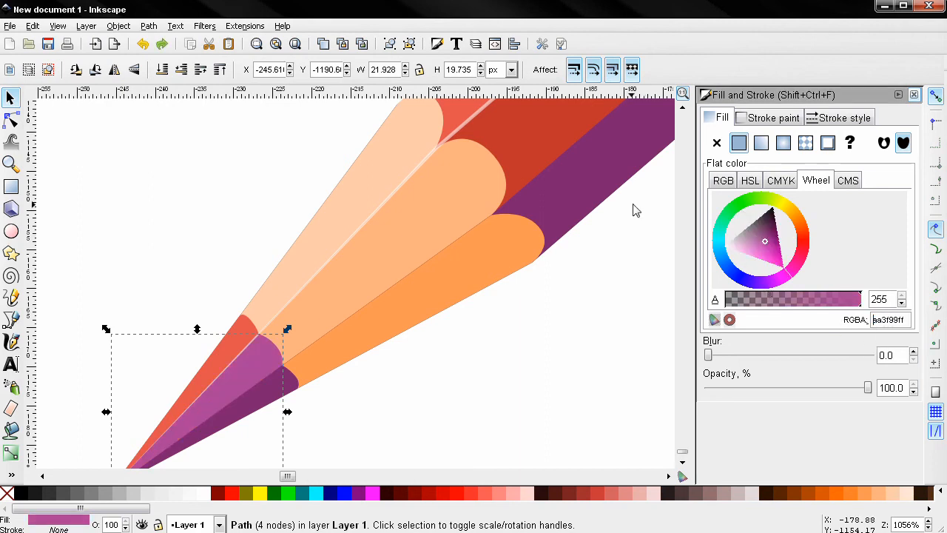
# Copy the RGBA code c1312bff from the middle body facet and apply it as the fill of the lead's middle facet
pyautogui.click(529, 137)
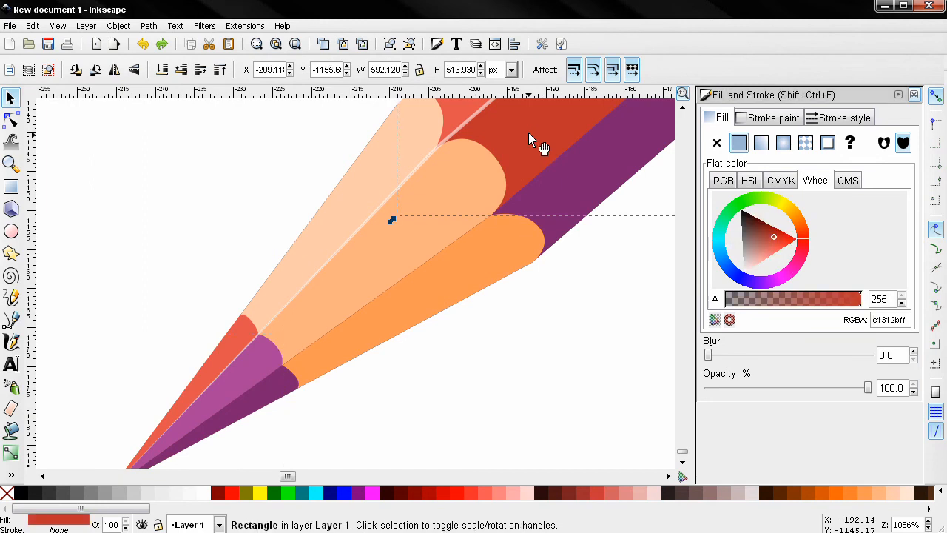
pyautogui.doubleClick(902, 320)
pyautogui.hotkey('ctrl', 'c')
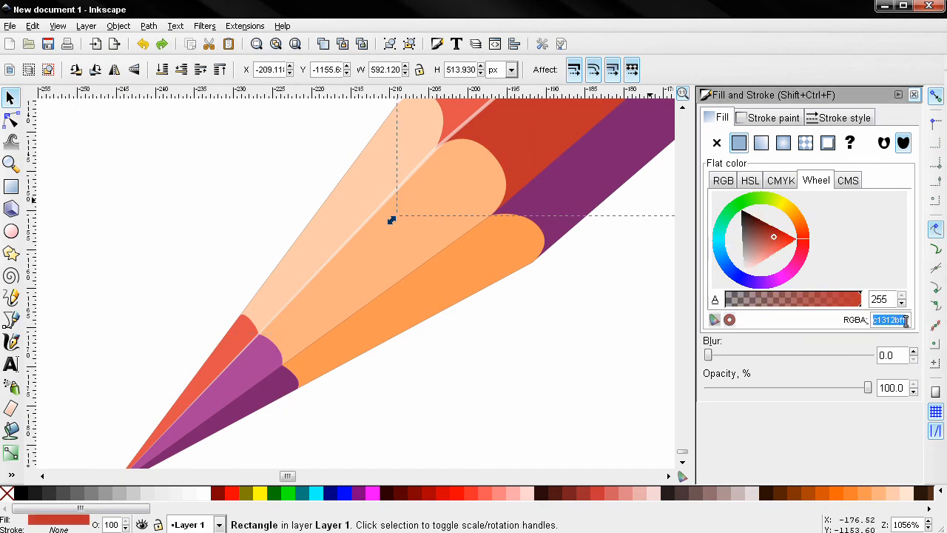
pyautogui.click(265, 366)
pyautogui.doubleClick(896, 320)
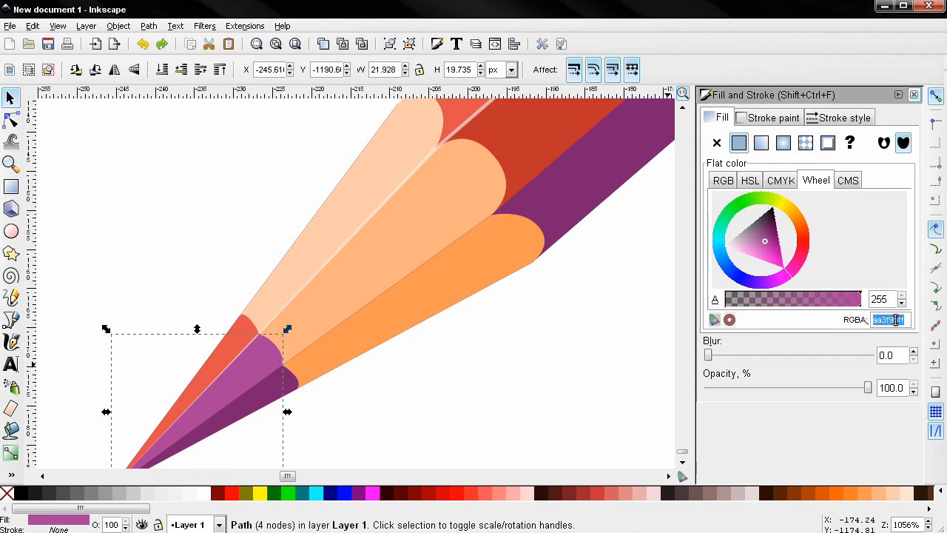
pyautogui.hotkey('ctrl', 'v')
# Fill the purple lower body facet with the copied red c1312bff and darken it to 9c1813ff
pyautogui.click(568, 162)
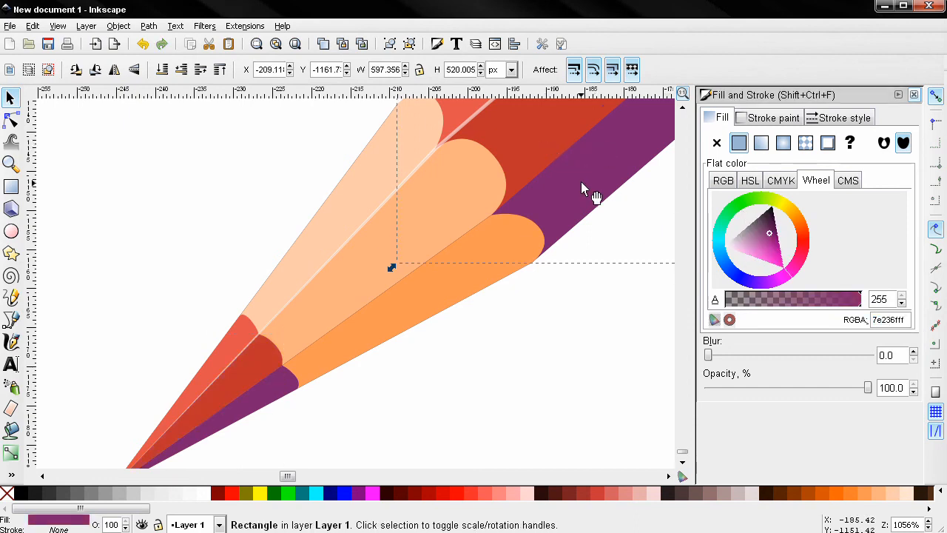
pyautogui.doubleClick(881, 320)
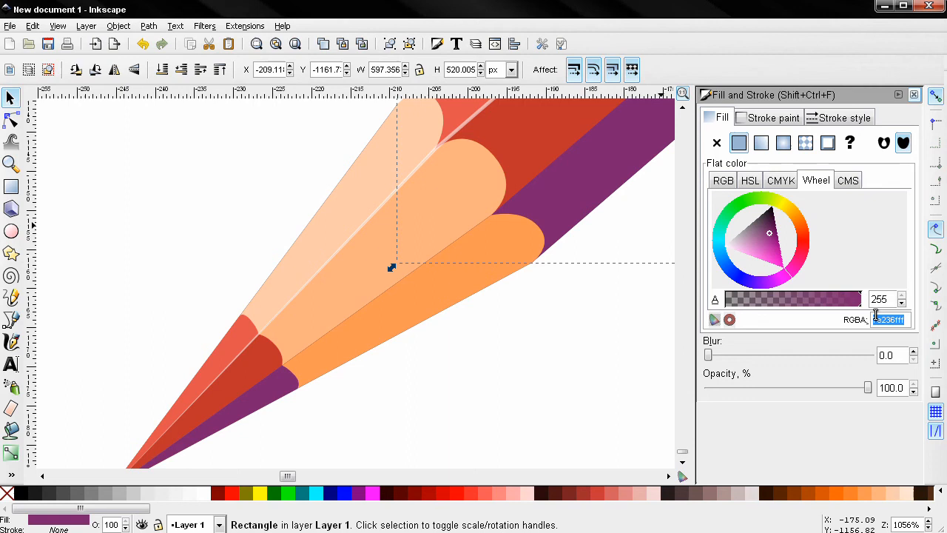
pyautogui.hotkey('ctrl', 'v')
pyautogui.moveTo(778, 241); pyautogui.dragTo(772, 233)
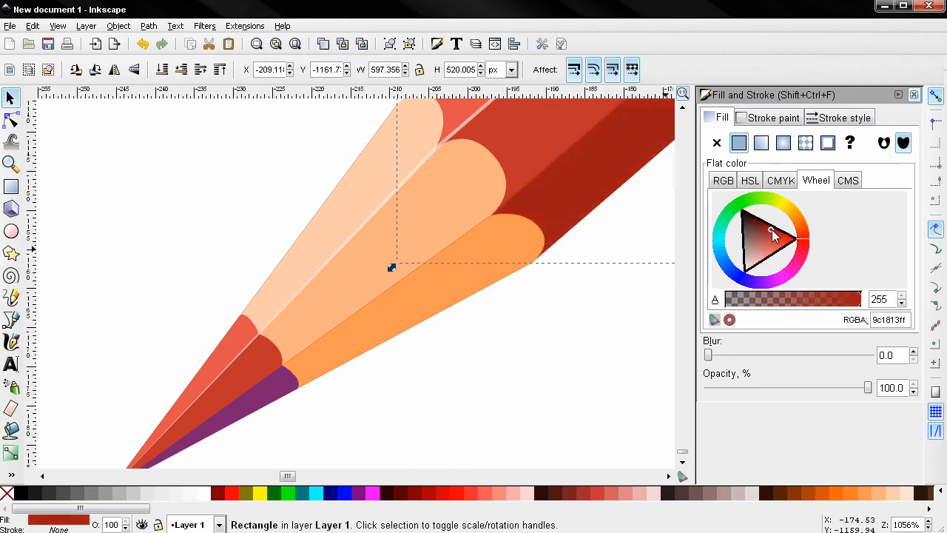
# Copy the code 9c1813ff from the lower body facet, apply it to the lead's purple lower facet, and deselect
pyautogui.doubleClick(891, 320)
pyautogui.hotkey('ctrl', 'c')
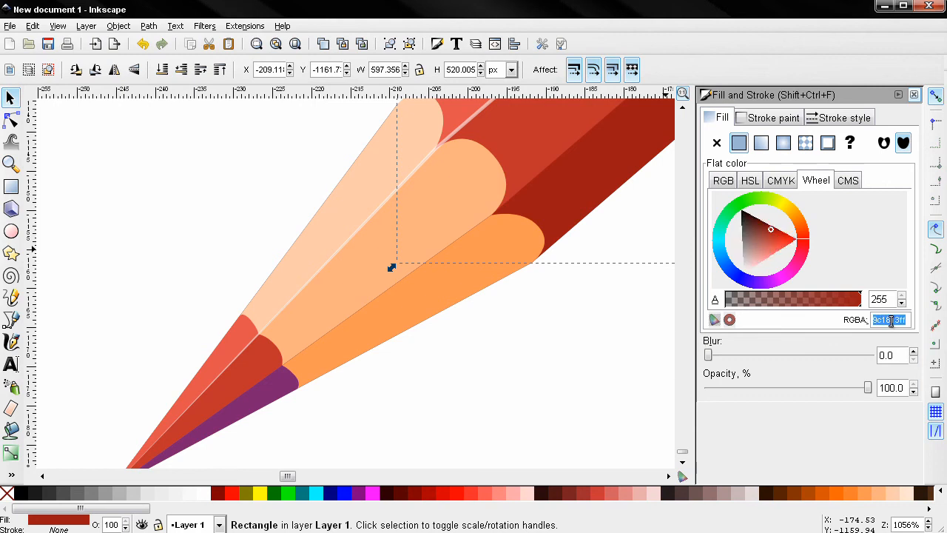
pyautogui.click(290, 386)
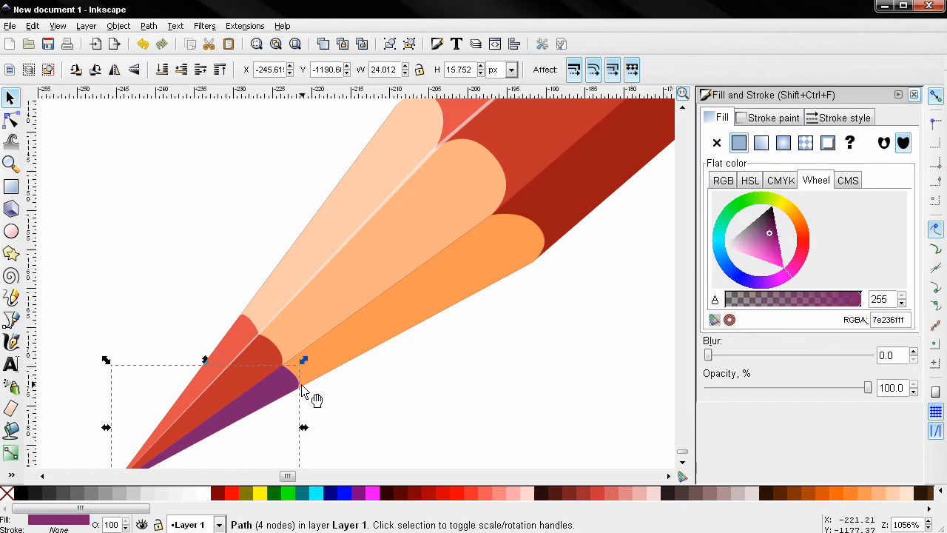
pyautogui.doubleClick(898, 319)
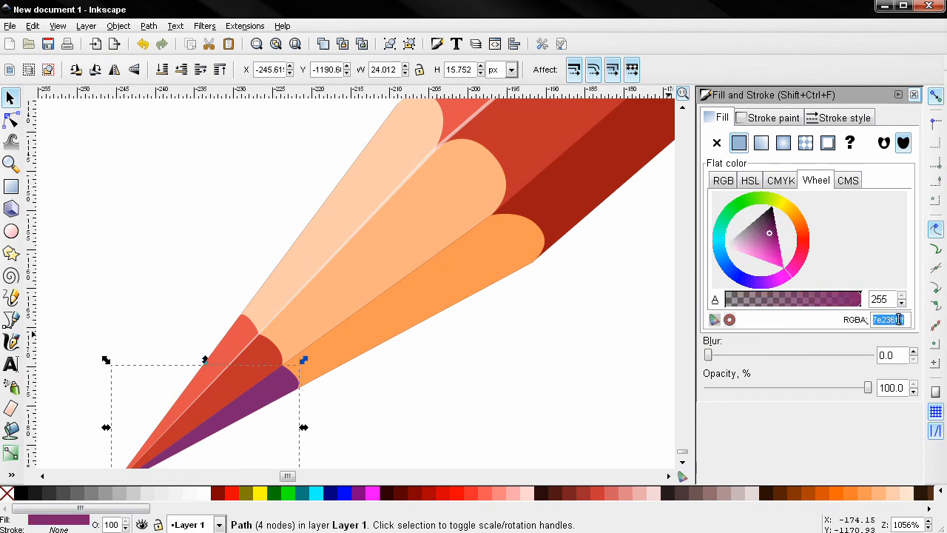
pyautogui.hotkey('ctrl', 'v')
pyautogui.press('Return')
pyautogui.click(651, 365)
# Close the Fill and Stroke dialog and group all the parts of the red diagonal pencil
pyautogui.scroll(-4, 649, 366)
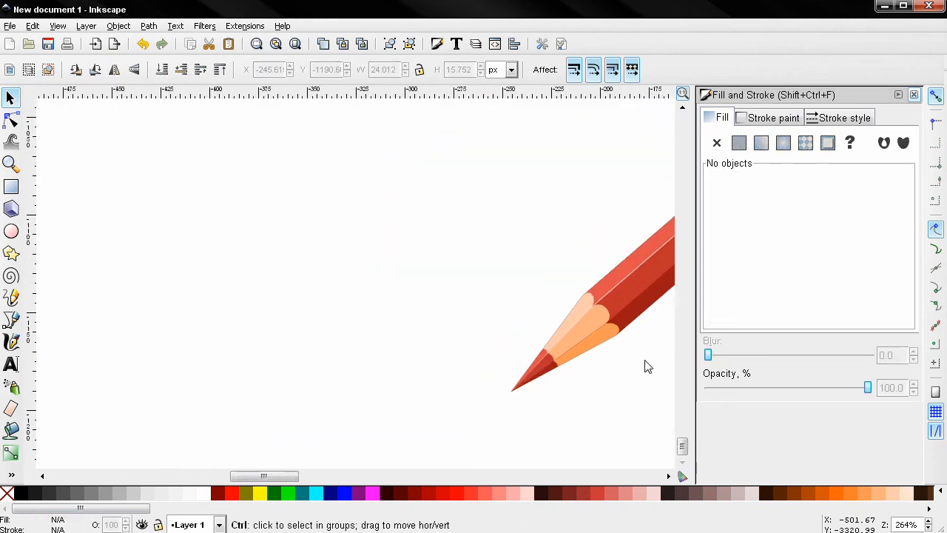
pyautogui.scroll(-2, 646, 361)
pyautogui.moveTo(654, 366); pyautogui.dragTo(323, 389)
pyautogui.scroll(-2, 446, 336)
pyautogui.moveTo(533, 313); pyautogui.dragTo(432, 358)
pyautogui.scroll(1, 425, 357)
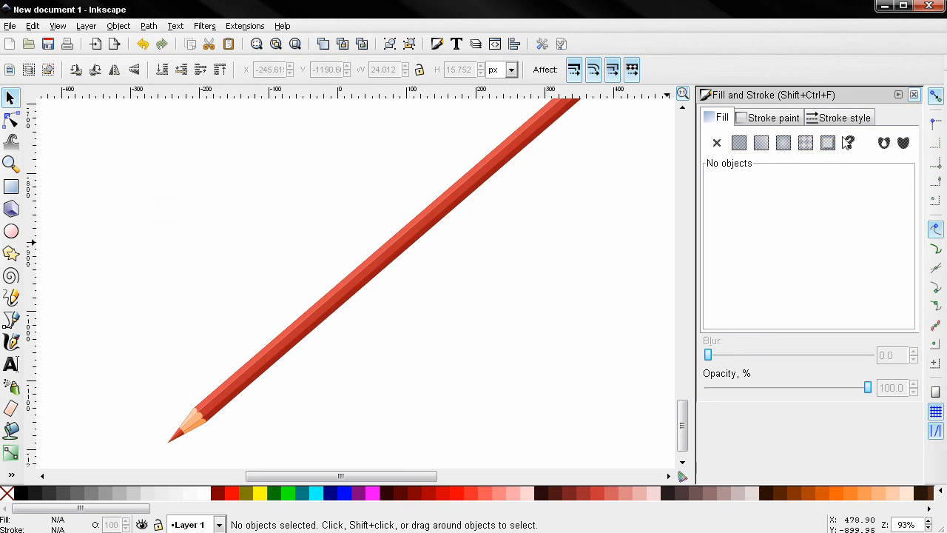
pyautogui.click(915, 95)
pyautogui.moveTo(644, 184); pyautogui.dragTo(668, 217)
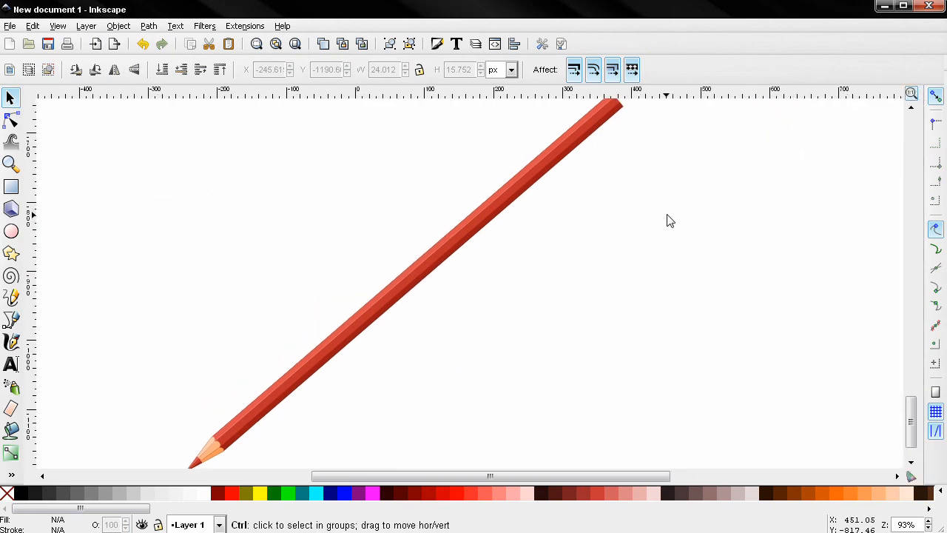
pyautogui.scroll(-1, 666, 220)
pyautogui.moveTo(268, 104); pyautogui.dragTo(722, 443)
pyautogui.click(390, 43)
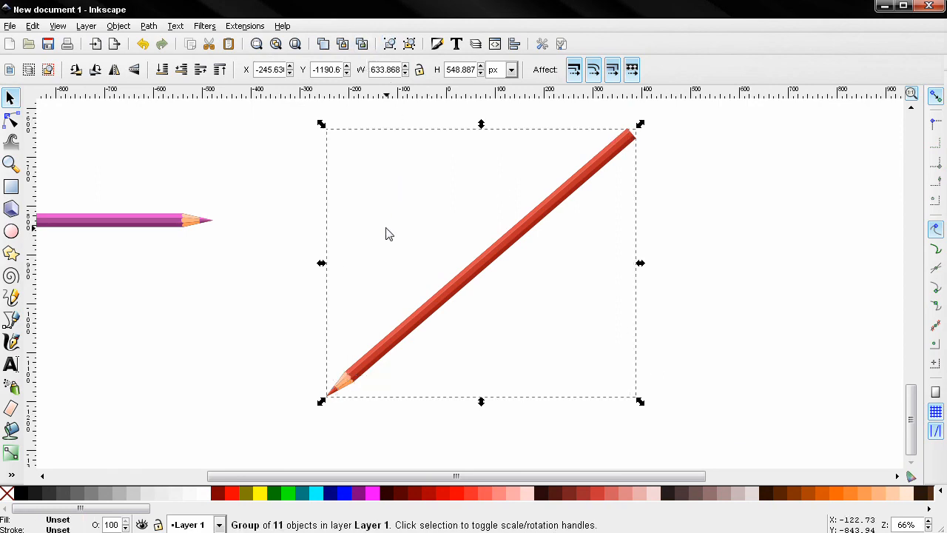
pyautogui.moveTo(389, 234); pyautogui.dragTo(387, 247)
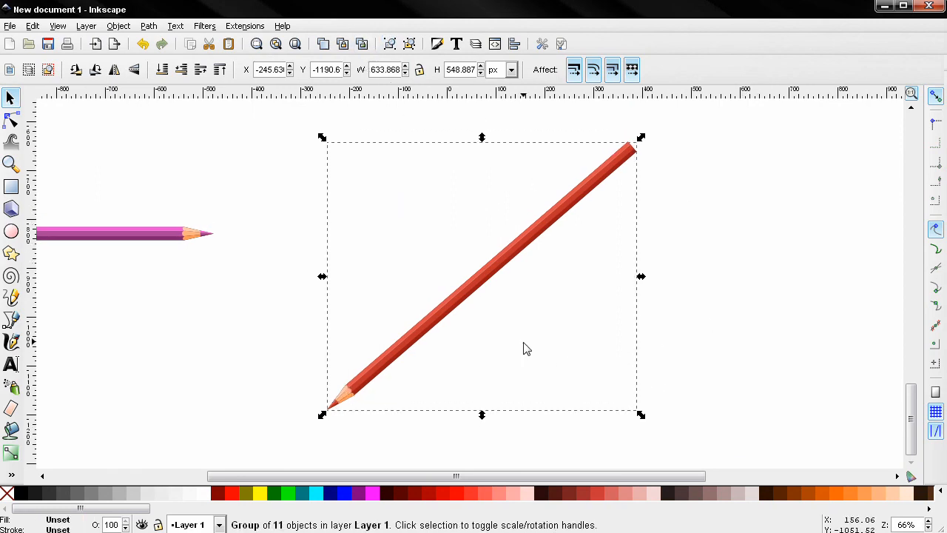